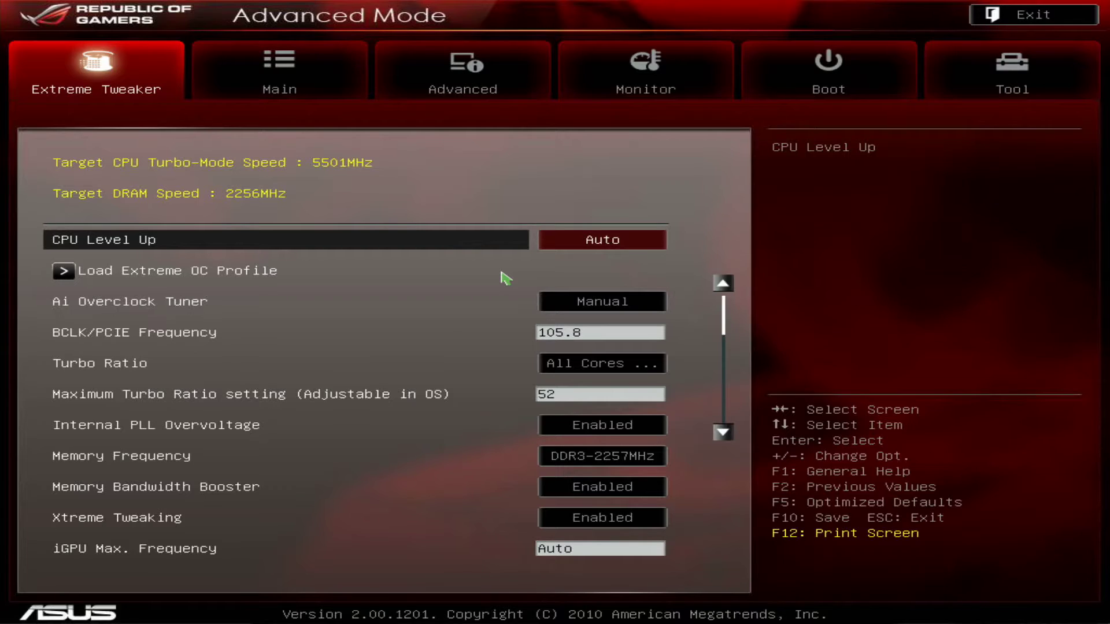
# Step: Check the Memory Frequency options, keeping it at DDR3-2257MHz
pyautogui.press('Down')
pyautogui.press('Down')
pyautogui.press('Down')
pyautogui.press('Down')
pyautogui.press('Down')
pyautogui.press('Down')
pyautogui.press('Down')
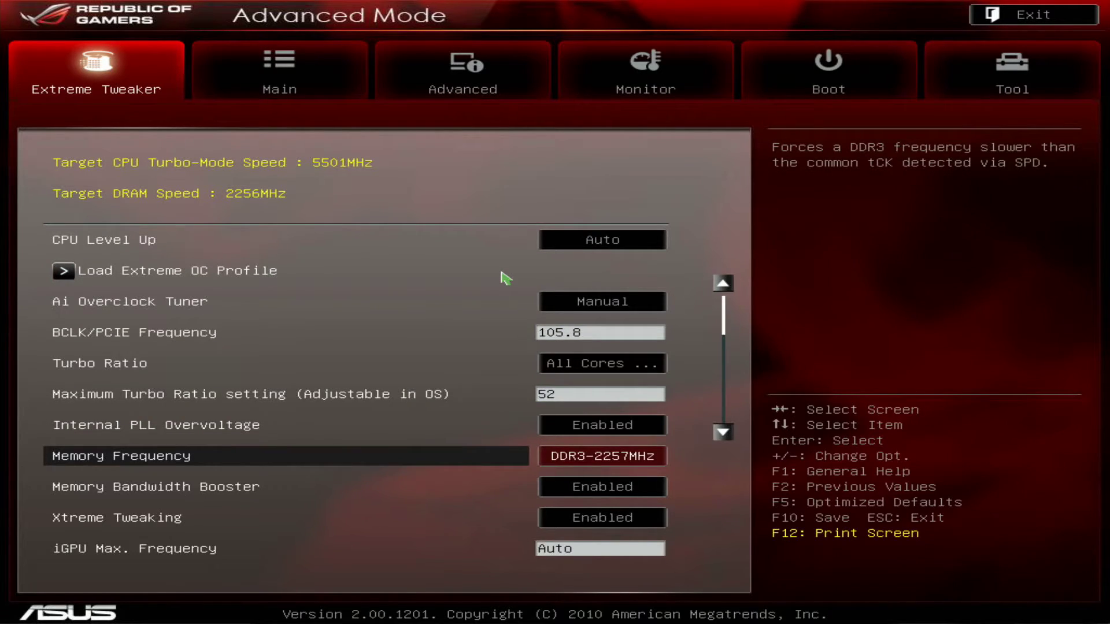
pyautogui.press('Return')
pyautogui.press('Escape')
pyautogui.press('Up')
pyautogui.press('Down')
pyautogui.press('Down')
pyautogui.press('Down')
pyautogui.press('Down')
pyautogui.press('Down')
pyautogui.press('Down')
pyautogui.press('Down')
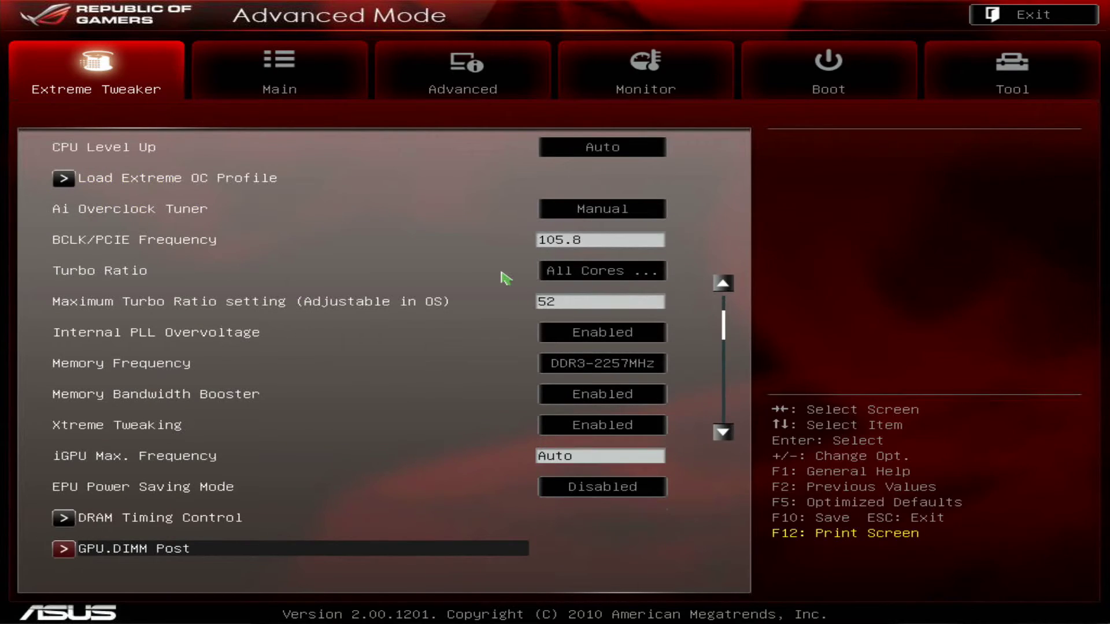
# Step: Move past Memory Bandwidth Booster and open DRAM Timing Control
pyautogui.press('Up')
pyautogui.press('Up')
pyautogui.press('Up')
pyautogui.press('Up')
pyautogui.press('Up')
pyautogui.press('Up')
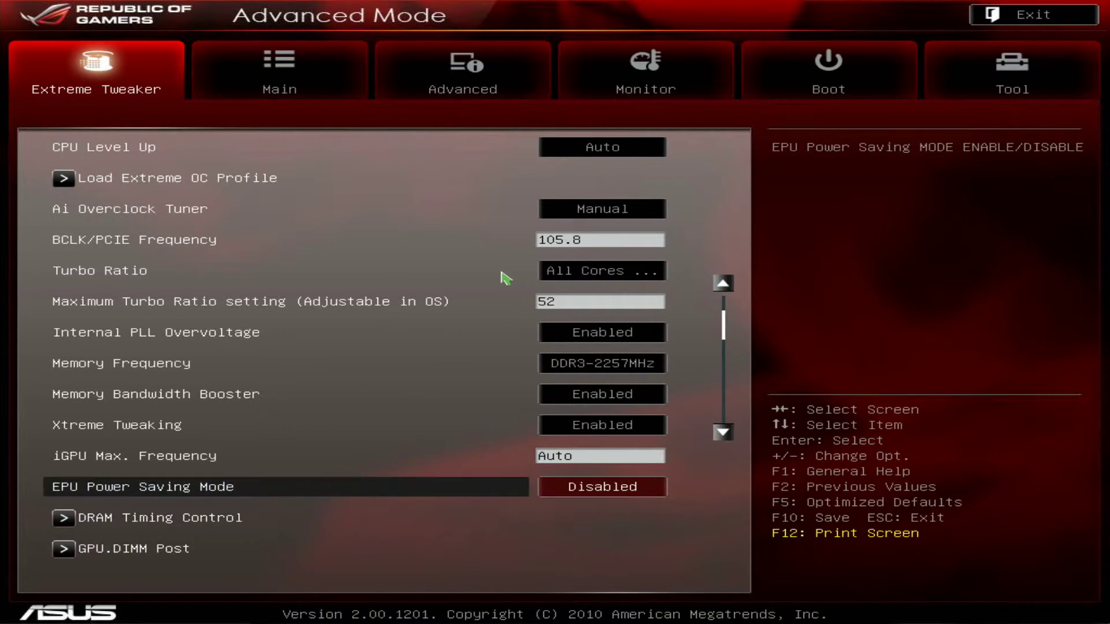
pyautogui.press('Down')
pyautogui.press('Up')
pyautogui.press('Down')
pyautogui.press('Down')
pyautogui.press('Down')
pyautogui.press('Down')
pyautogui.press('Down')
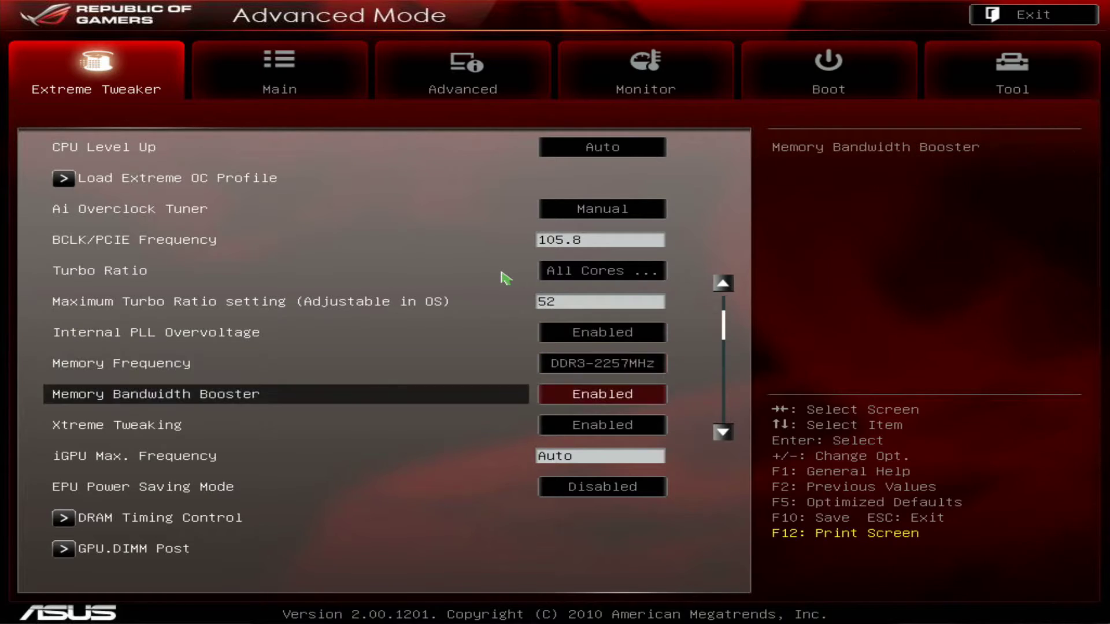
pyautogui.press('Return')
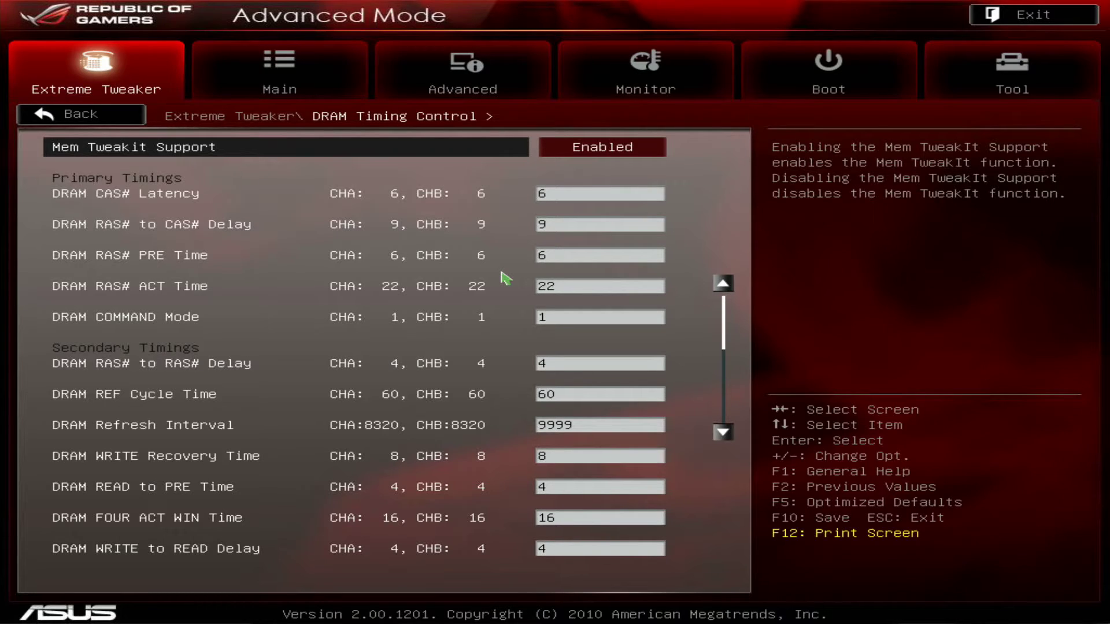
# Step: Review the DRAM timings from CAS# Latency down to RTL Offset, then back out
pyautogui.press('Down')
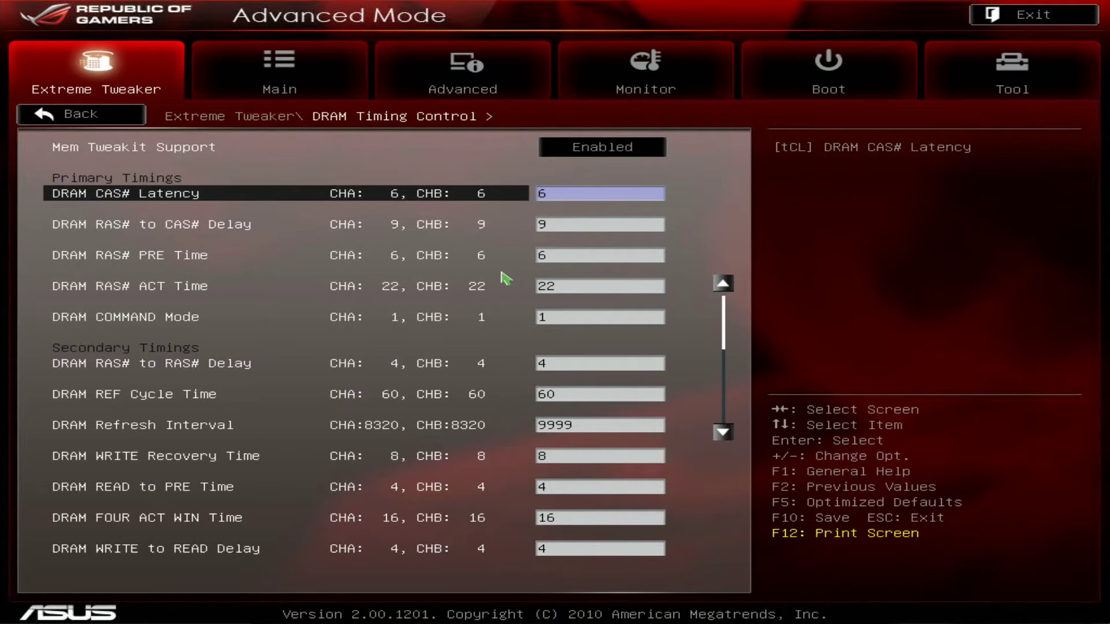
pyautogui.press('Down')
pyautogui.press('Down')
pyautogui.press('Down')
pyautogui.press('Down')
pyautogui.press('Down')
pyautogui.press('Down')
pyautogui.press('Down')
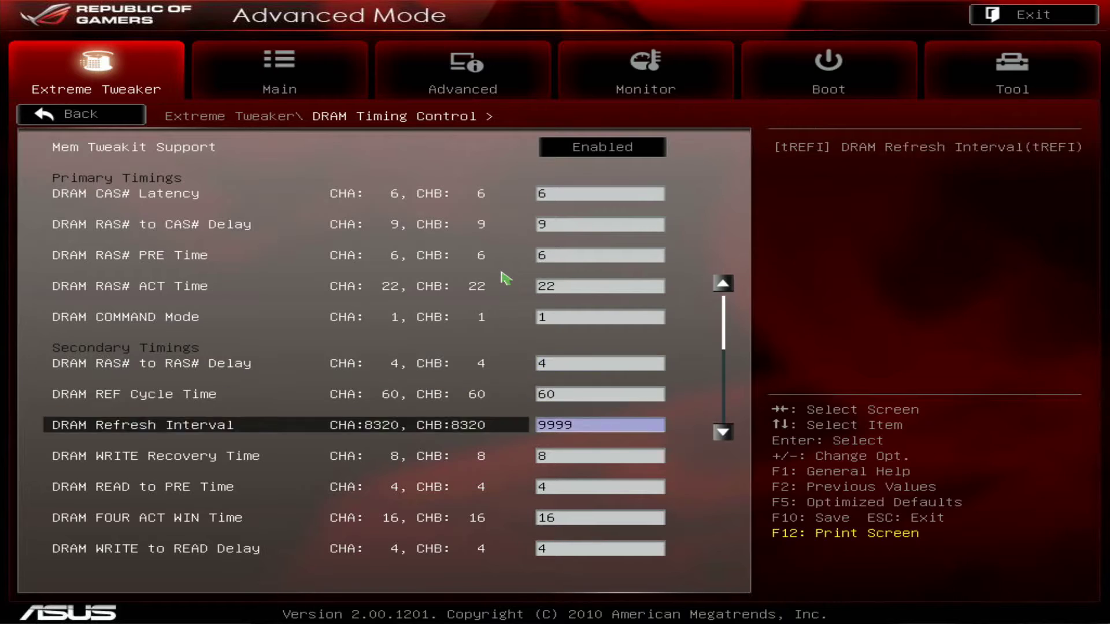
pyautogui.press('Down')
pyautogui.press('Down')
pyautogui.press('Down')
pyautogui.press('Down')
pyautogui.press('Down')
pyautogui.press('Down')
pyautogui.press('Down')
pyautogui.press('Down')
pyautogui.press('Down')
pyautogui.press('Down')
pyautogui.press('Down')
pyautogui.press('Down')
pyautogui.press('Down')
pyautogui.press('Down')
pyautogui.press('Down')
pyautogui.press('Down')
pyautogui.press('Down')
pyautogui.press('Down')
pyautogui.press('Down')
pyautogui.press('Down')
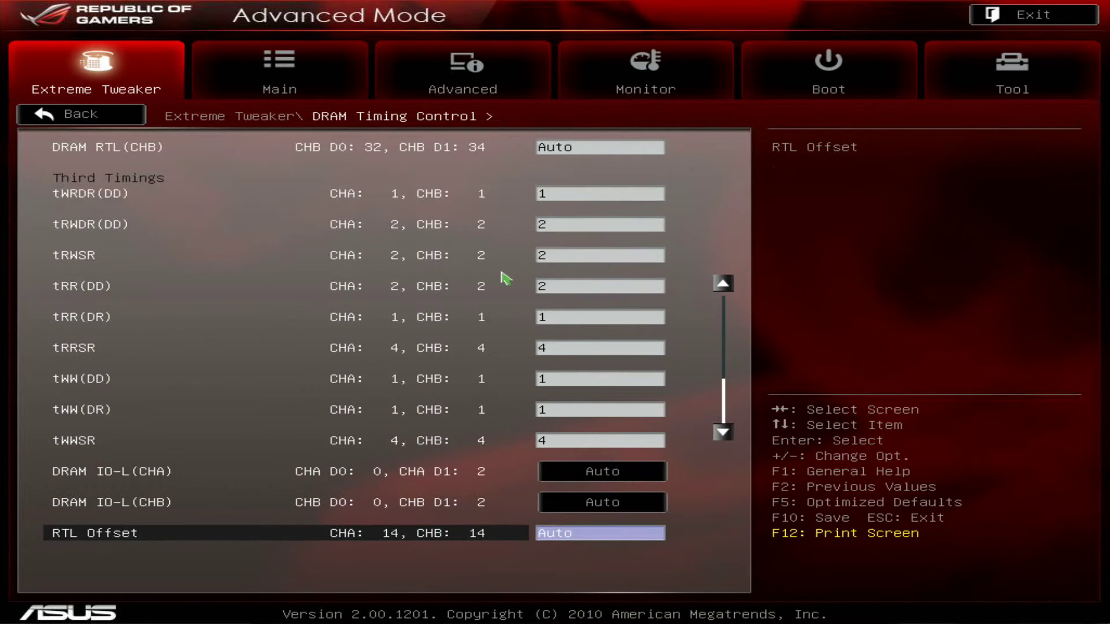
pyautogui.press('Escape')
# Step: View CPU Performance Settings without changing anything and return to the main list
pyautogui.press('Down')
pyautogui.press('Down')
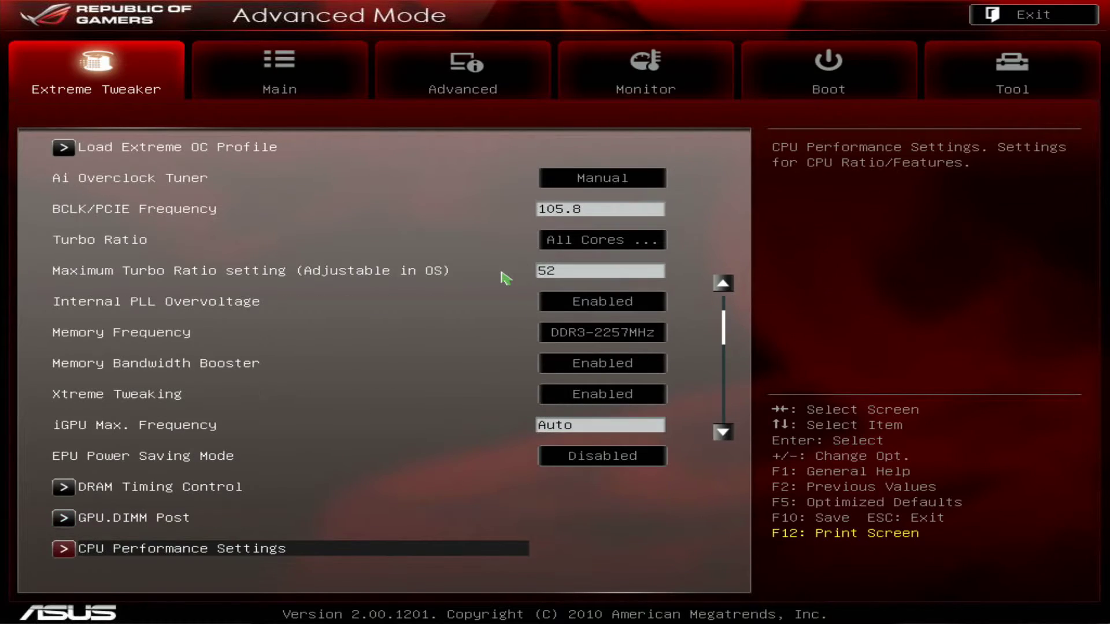
pyautogui.press('Return')
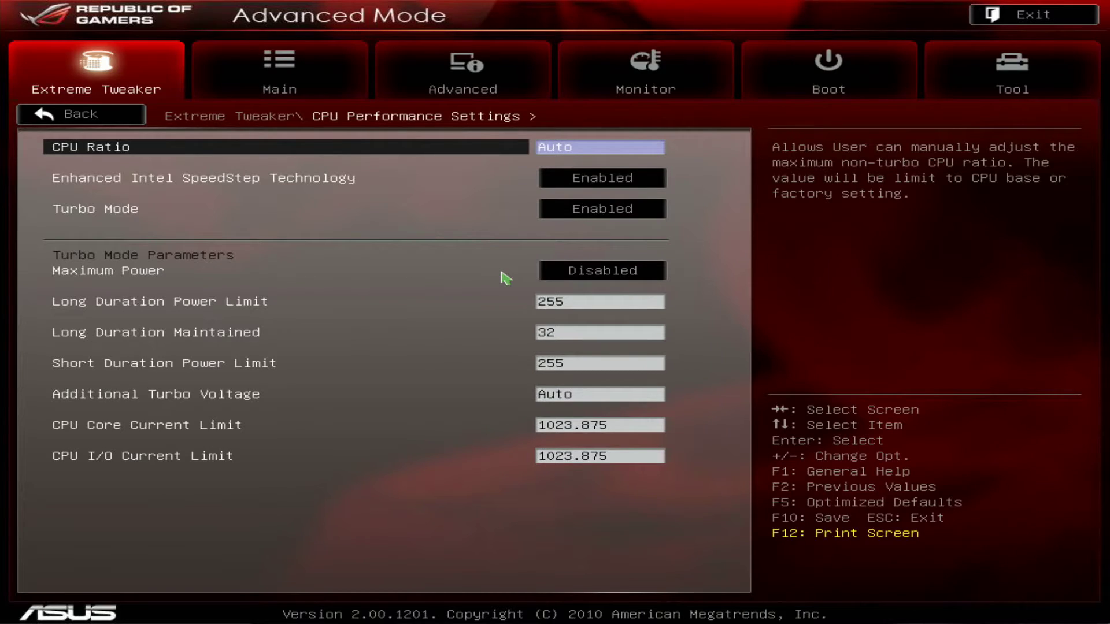
pyautogui.press('Escape')
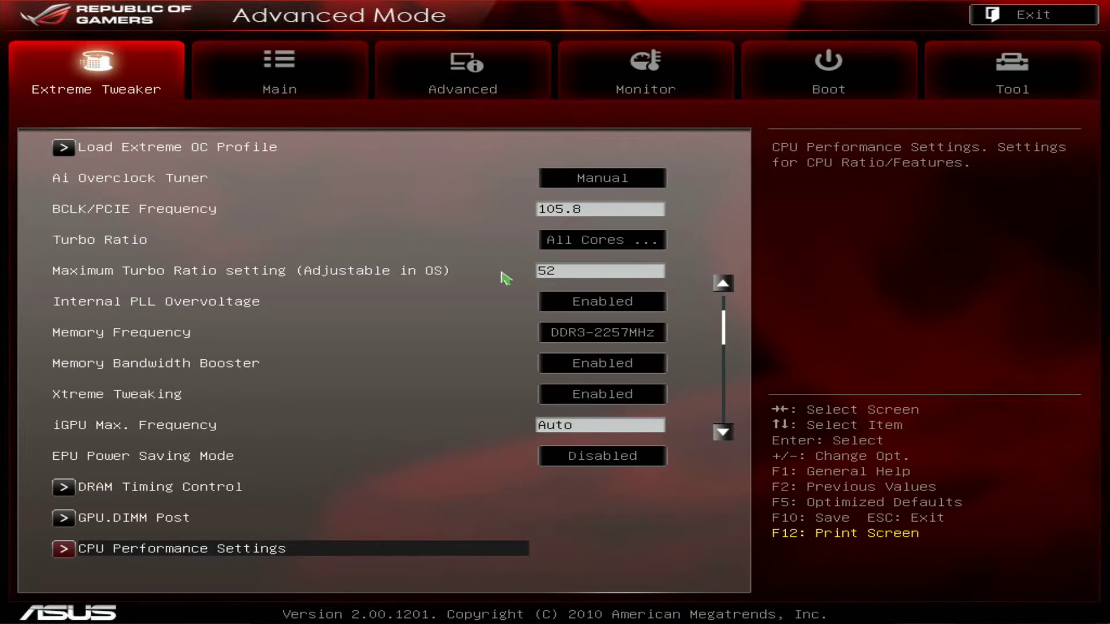
pyautogui.press('Down')
# Step: Review Digi+ VRM settings, keeping Extreme PWM mode, 10.5V MOS voltage and 100% load-line calibration
pyautogui.press('Return')
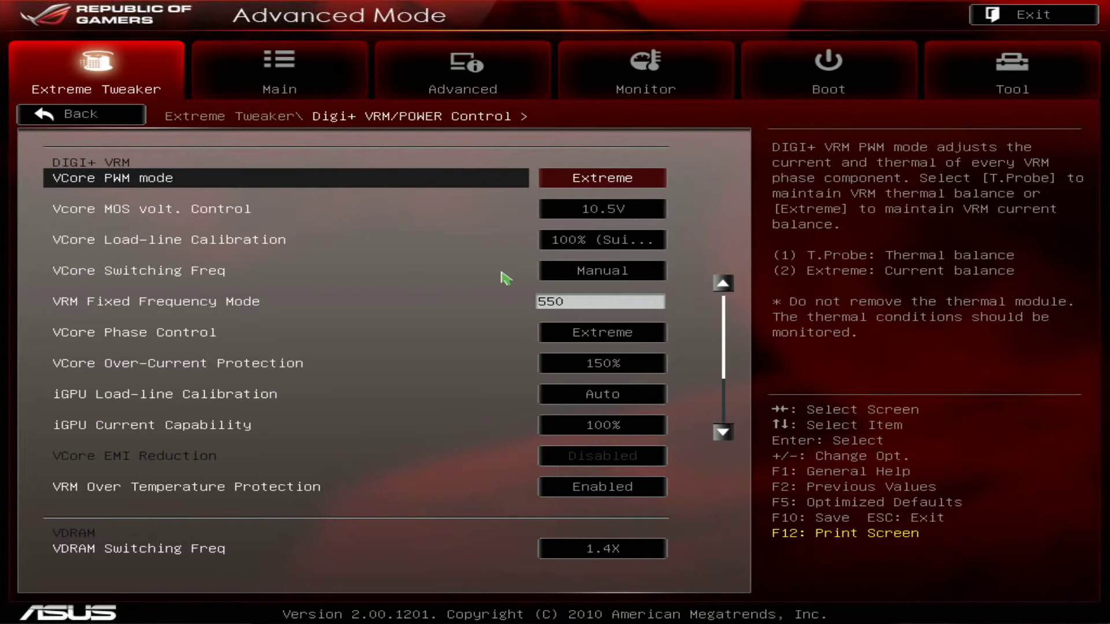
pyautogui.press('Down')
pyautogui.press('Down')
pyautogui.press('Up')
pyautogui.press('Up')
pyautogui.press('Down')
pyautogui.press('Return')
pyautogui.press('Escape')
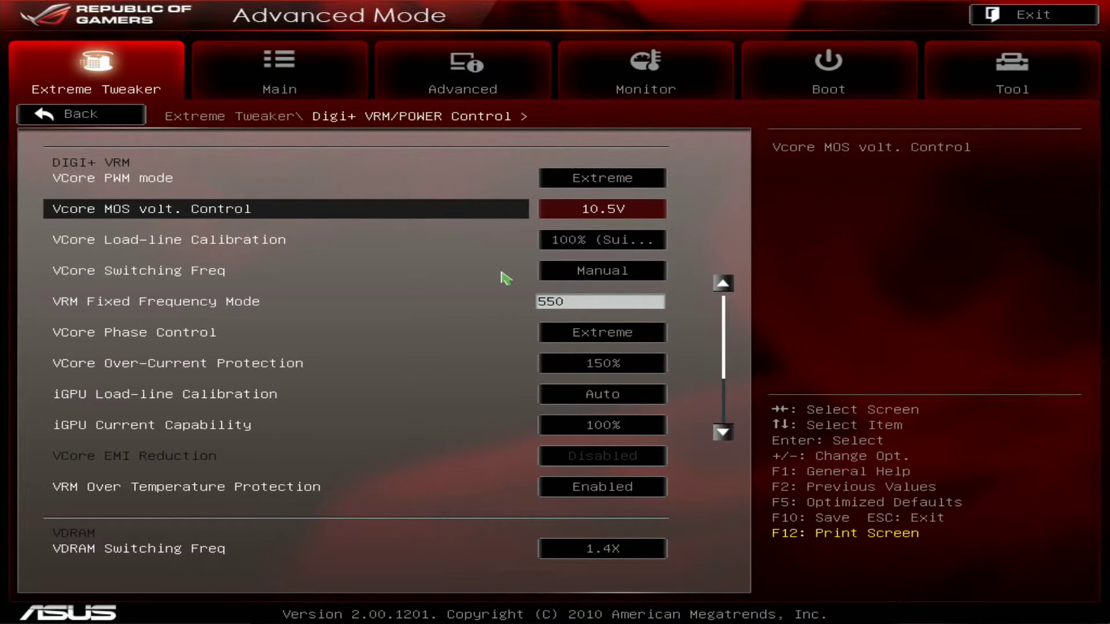
pyautogui.press('Up')
pyautogui.press('Down')
pyautogui.press('Down')
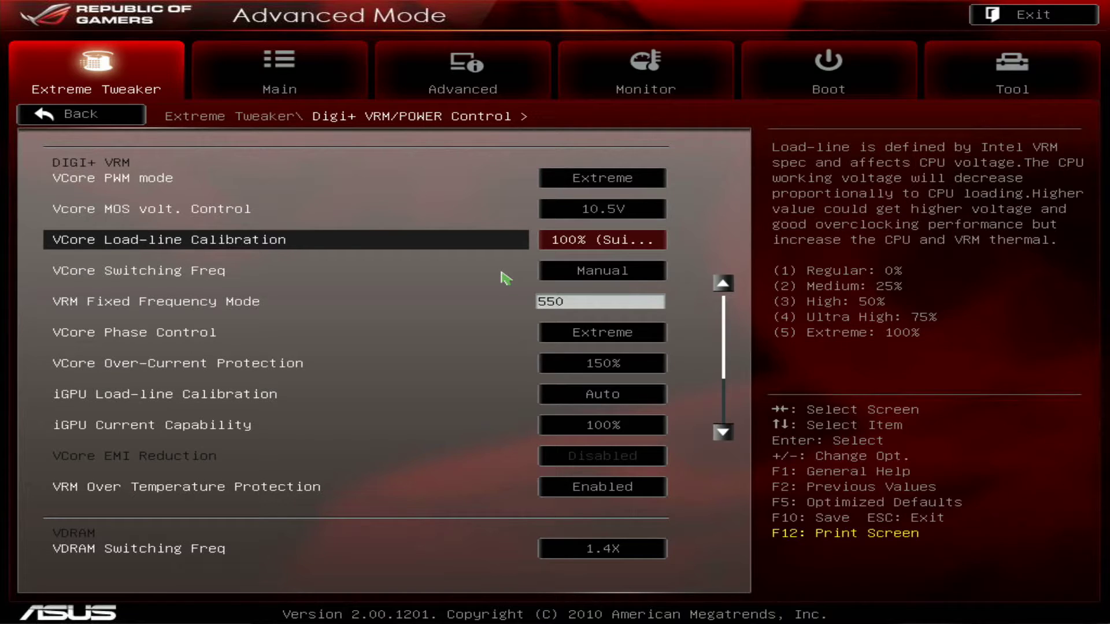
pyautogui.press('Down')
pyautogui.press('Down')
pyautogui.press('Down')
pyautogui.press('Down')
pyautogui.press('Down')
pyautogui.press('Down')
pyautogui.press('Down')
pyautogui.press('Down')
pyautogui.press('Down')
pyautogui.press('Down')
pyautogui.press('Down')
pyautogui.press('Down')
pyautogui.press('Down')
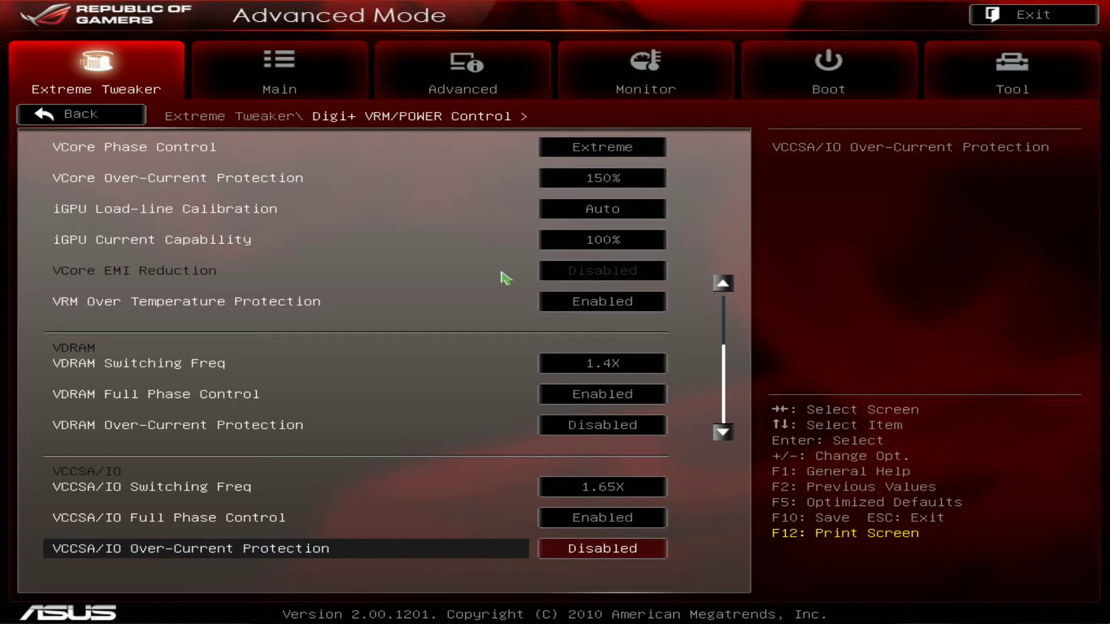
pyautogui.press('Escape')
# Step: Review Extreme OV, CPU Manual Voltage 1.480 and DRAM Voltage 1.85000, leaving them unchanged
pyautogui.press('Down')
pyautogui.press('Down')
pyautogui.press('Down')
pyautogui.press('Down')
pyautogui.press('Down')
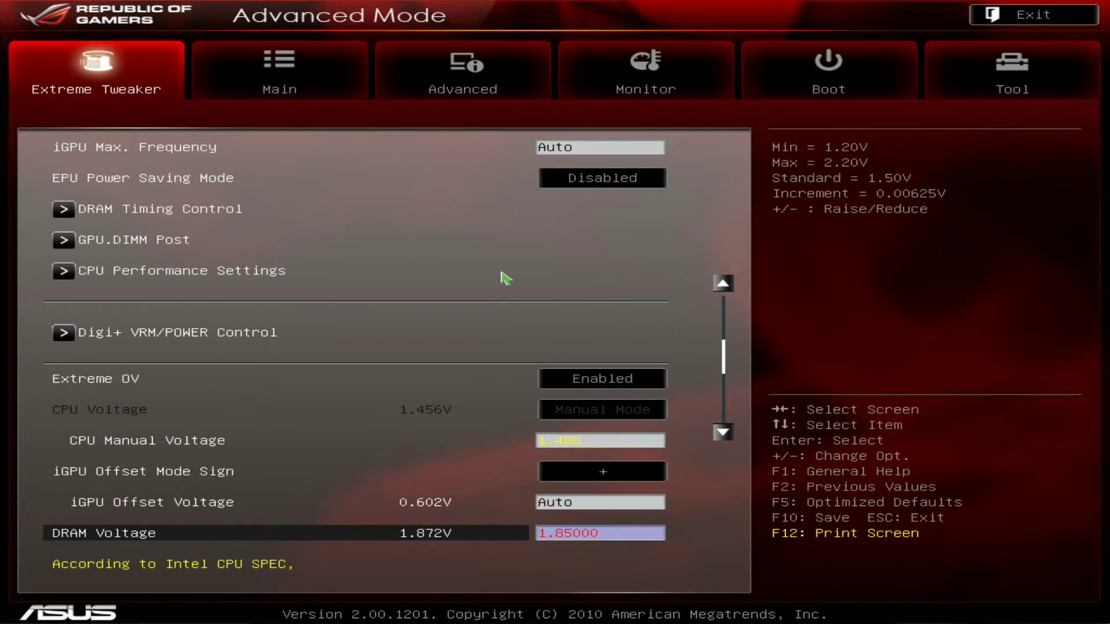
pyautogui.press('Up')
pyautogui.press('Up')
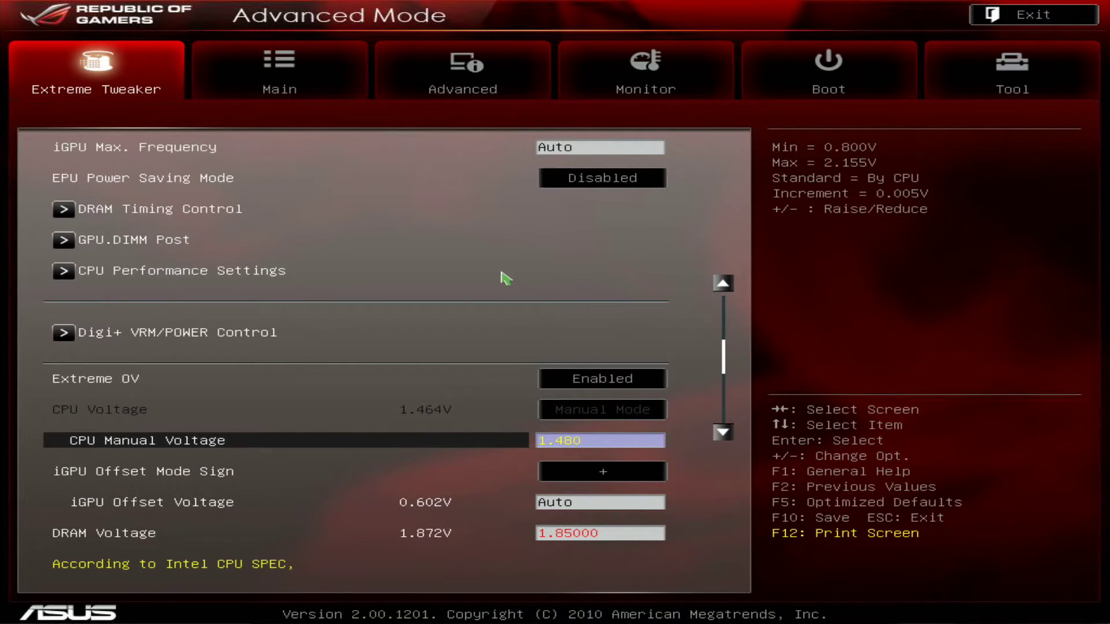
pyautogui.press('Up')
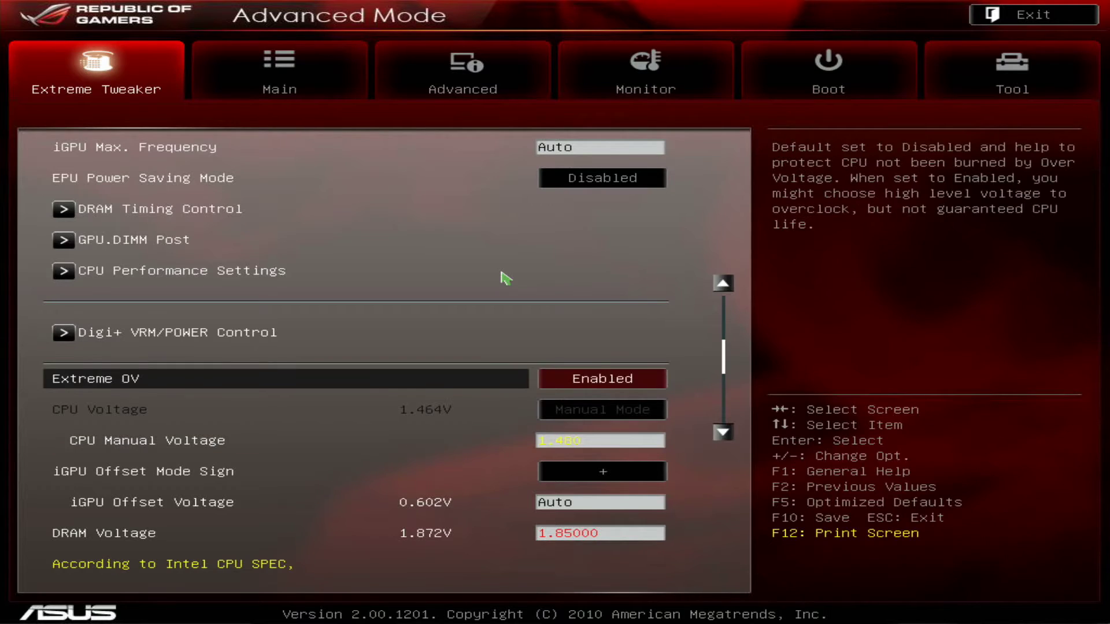
pyautogui.press('Down')
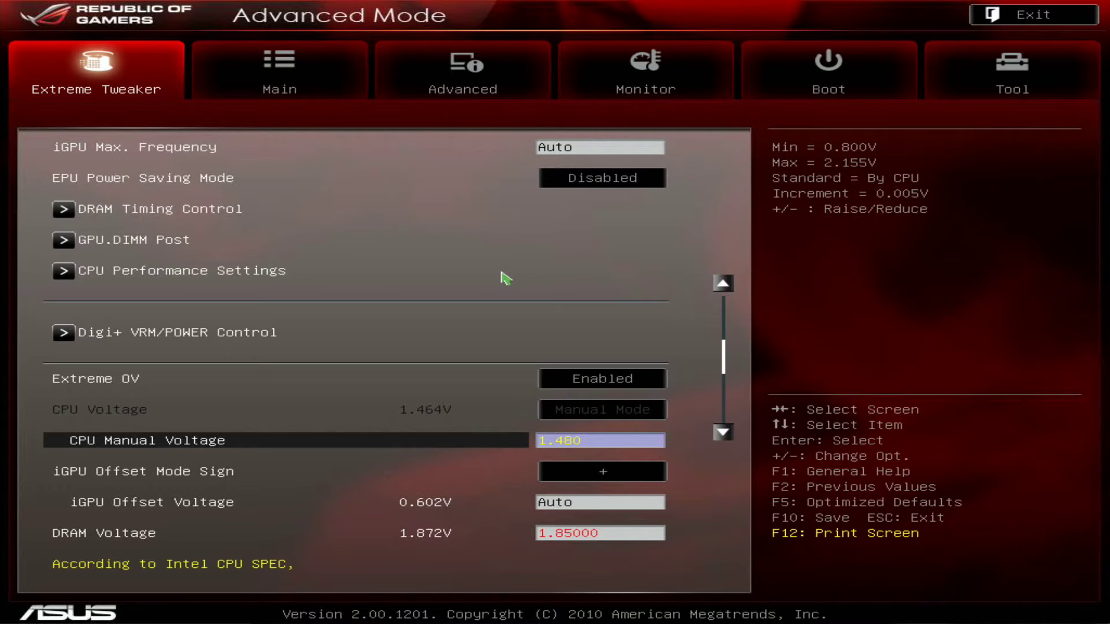
pyautogui.press('Down')
pyautogui.press('Up')
pyautogui.press('Down')
pyautogui.press('Down')
pyautogui.press('Down')
pyautogui.press('Down')
pyautogui.press('Down')
# Step: Step through DRAM Voltage and the CHA DRAM DATA/CTRL REF voltages
pyautogui.press('Up')
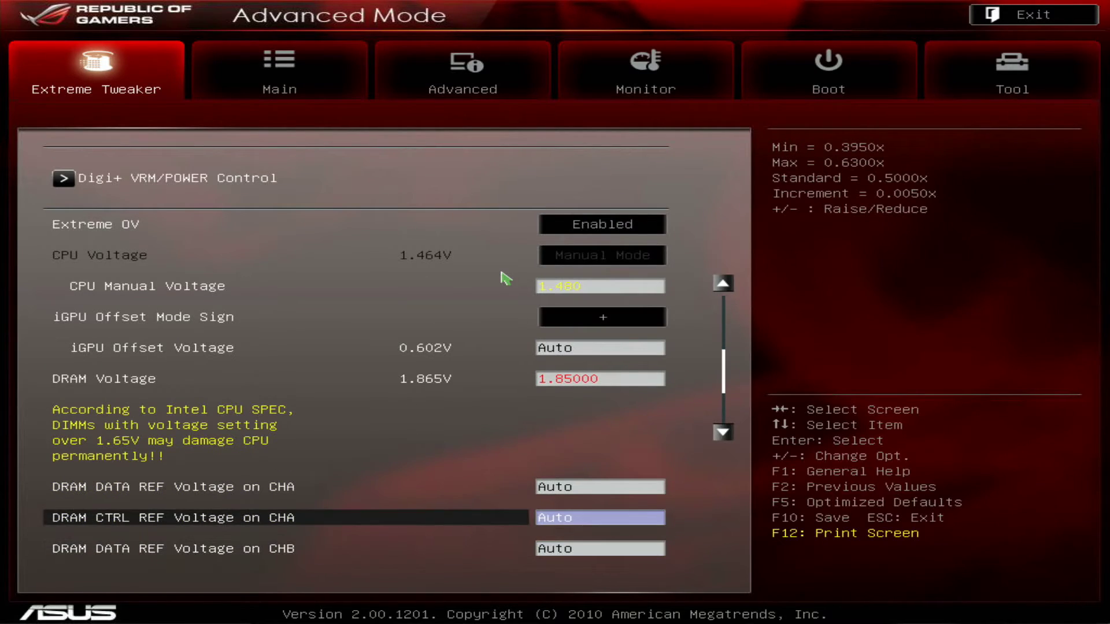
pyautogui.press('Up')
pyautogui.press('Up')
pyautogui.press('Up')
pyautogui.press('Up')
pyautogui.press('Down')
pyautogui.press('Down')
pyautogui.press('Down')
pyautogui.press('Down')
pyautogui.press('Up')
pyautogui.press('Up')
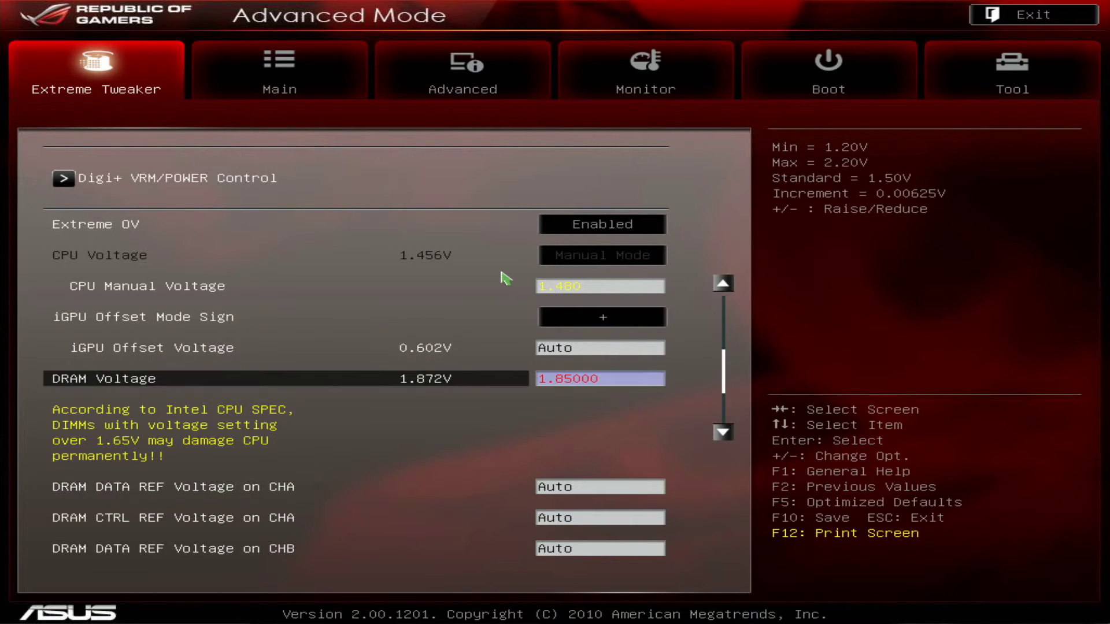
pyautogui.press('Down')
pyautogui.press('Up')
pyautogui.press('Down')
pyautogui.press('Down')
pyautogui.press('Down')
pyautogui.press('Down')
pyautogui.press('Down')
pyautogui.press('Down')
pyautogui.press('Down')
pyautogui.press('Up')
pyautogui.press('Up')
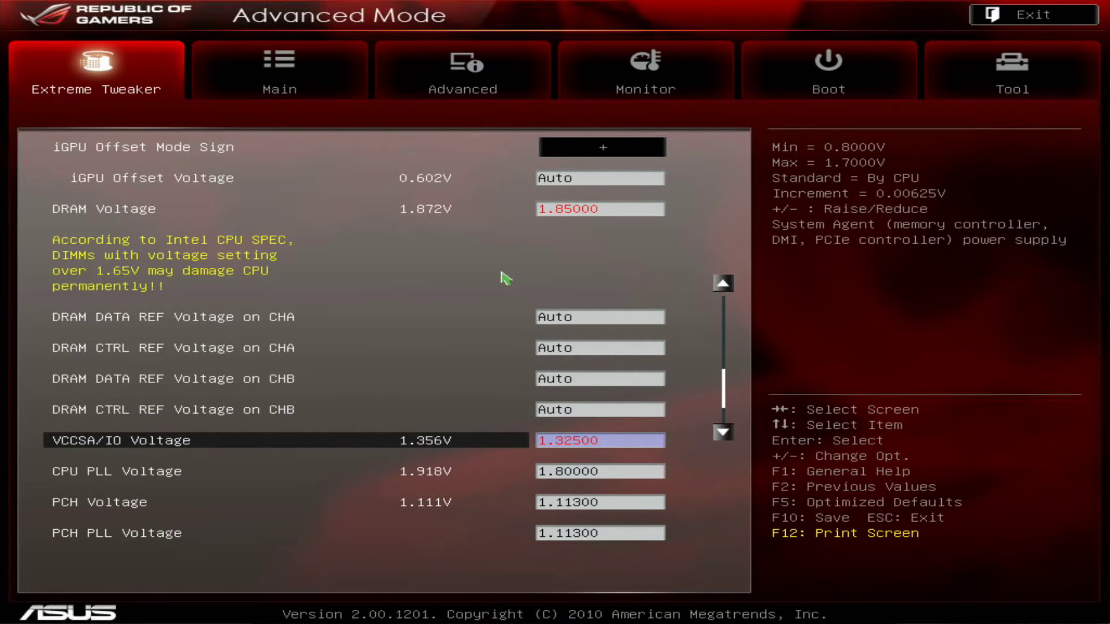
# Step: Review the voltages down through the skew and spread spectrum settings
pyautogui.press('Up')
pyautogui.press('Up')
pyautogui.press('Up')
pyautogui.press('Up')
pyautogui.press('Up')
pyautogui.press('Up')
pyautogui.press('Up')
pyautogui.press('Up')
pyautogui.press('Up')
pyautogui.press('Up')
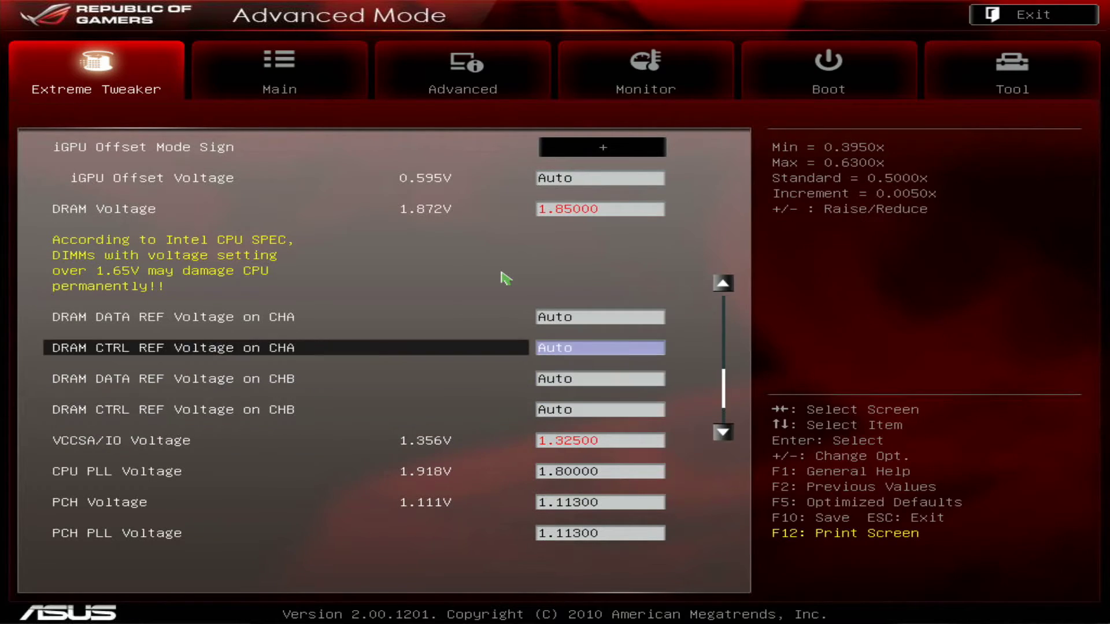
pyautogui.press('Down')
pyautogui.press('Down')
pyautogui.press('Down')
pyautogui.press('Down')
pyautogui.press('Down')
pyautogui.press('Down')
pyautogui.press('Down')
pyautogui.press('Down')
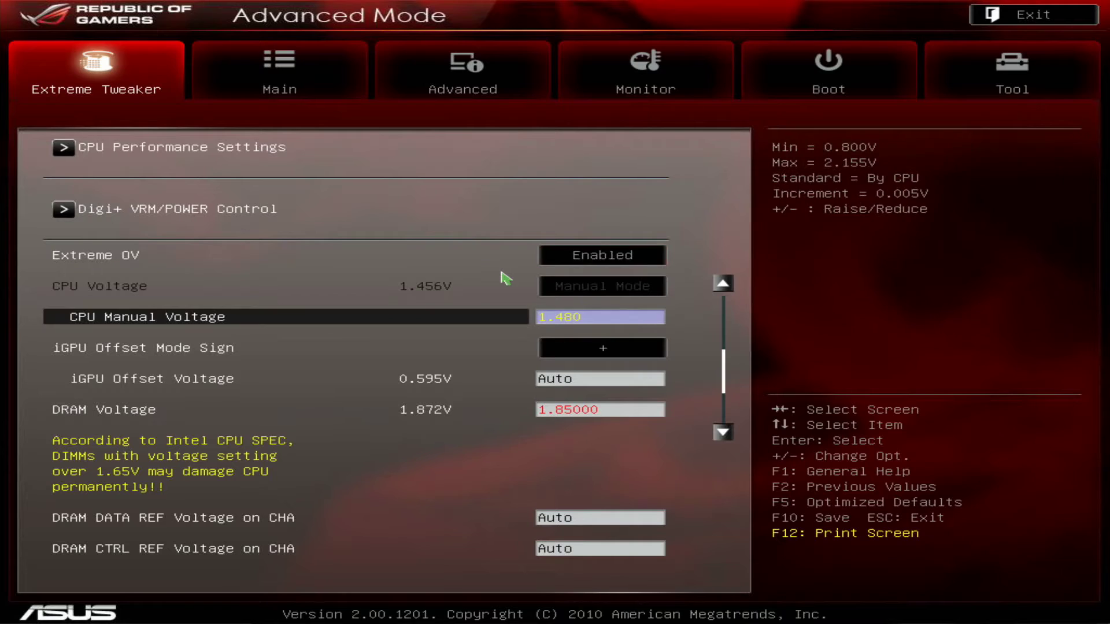
pyautogui.press('Down')
pyautogui.press('Down')
pyautogui.press('Down')
pyautogui.press('Down')
pyautogui.press('Down')
pyautogui.press('Down')
pyautogui.press('Down')
pyautogui.press('Down')
pyautogui.press('Down')
pyautogui.press('Down')
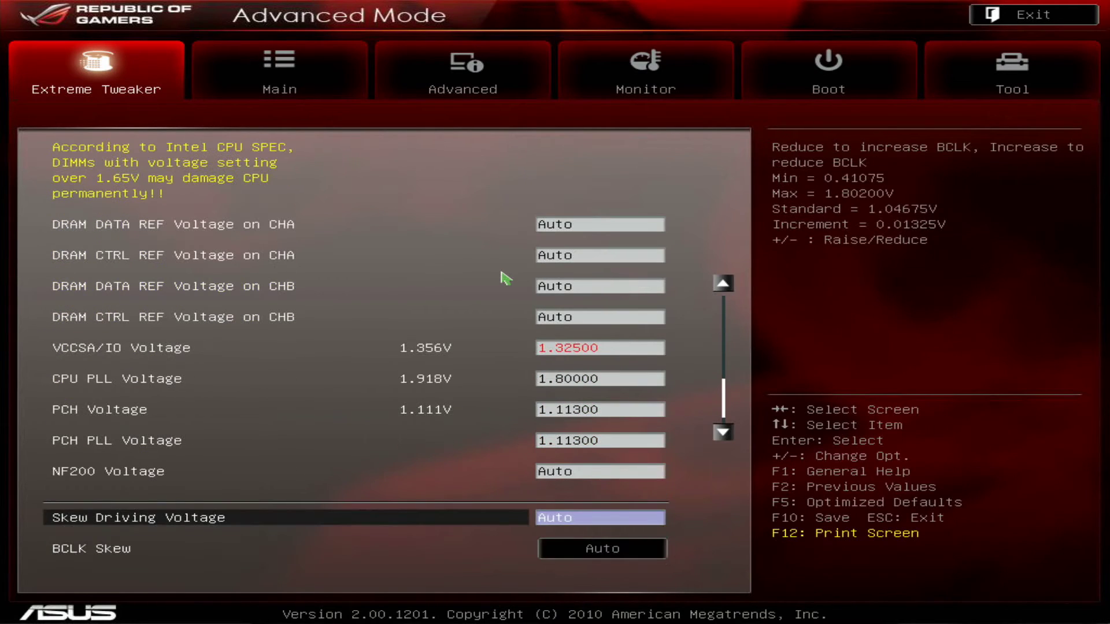
pyautogui.press('Up')
# Step: Move through the Advanced tab to the Monitor tab's Temperature Monitor readings
pyautogui.press('Right')
pyautogui.press('Right')
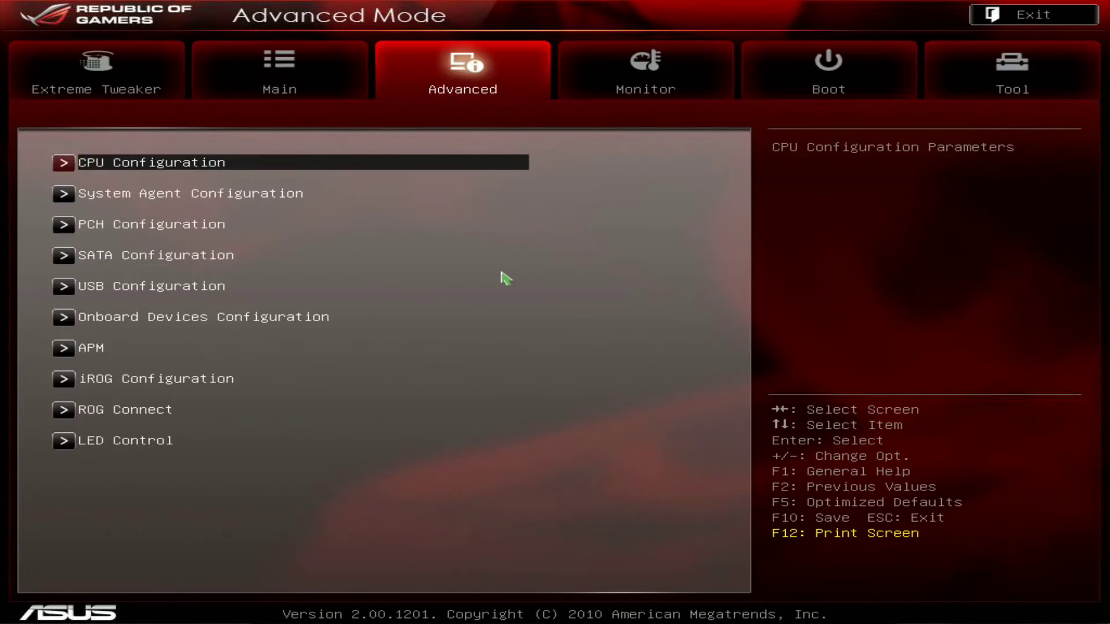
pyautogui.press('Right')
pyautogui.press('Down')
pyautogui.press('Return')
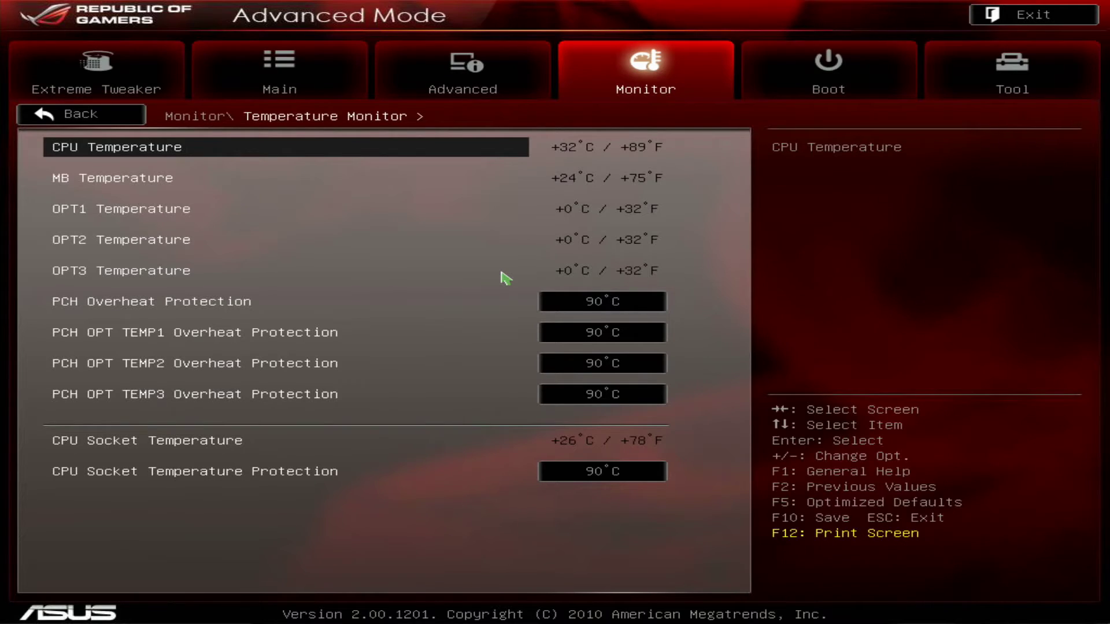
# Step: Return to Extreme Tweaker and look over the voltage settings before booting
pyautogui.press('Left')
pyautogui.press('Left')
pyautogui.press('Left')
pyautogui.press('Up')
pyautogui.press('Up')
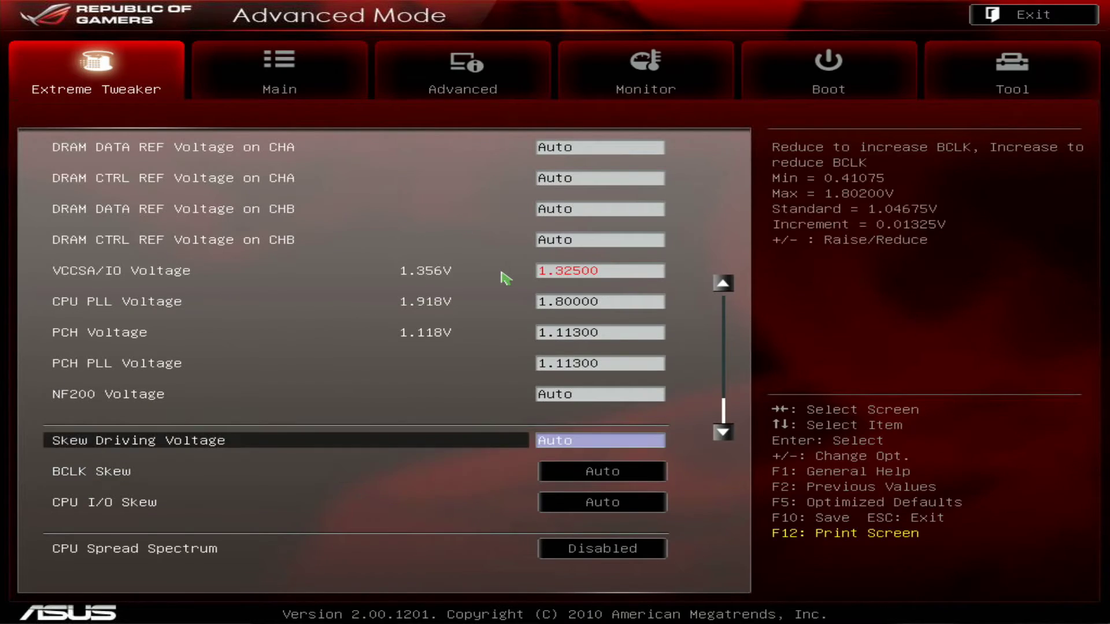
pyautogui.press('Up')
pyautogui.press('Up')
pyautogui.press('Up')
pyautogui.press('Up')
pyautogui.press('Up')
pyautogui.press('Up')
pyautogui.press('Up')
pyautogui.press('Up')
pyautogui.press('Up')
pyautogui.press('Up')
pyautogui.press('Up')
pyautogui.press('Up')
pyautogui.press('Up')
pyautogui.press('Up')
pyautogui.press('Up')
pyautogui.press('Up')
pyautogui.press('Up')
pyautogui.press('Up')
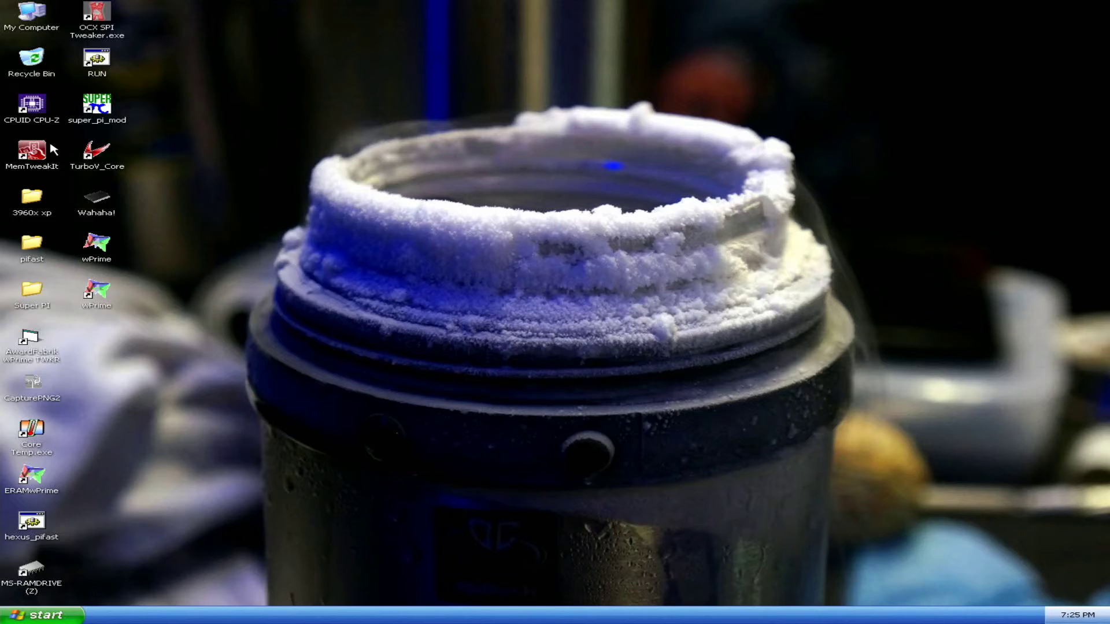
# Step: Launch CPU-Z at the top-left, Core Temp beneath it, and the wPrime benchmark
pyautogui.doubleClick(14, 118)
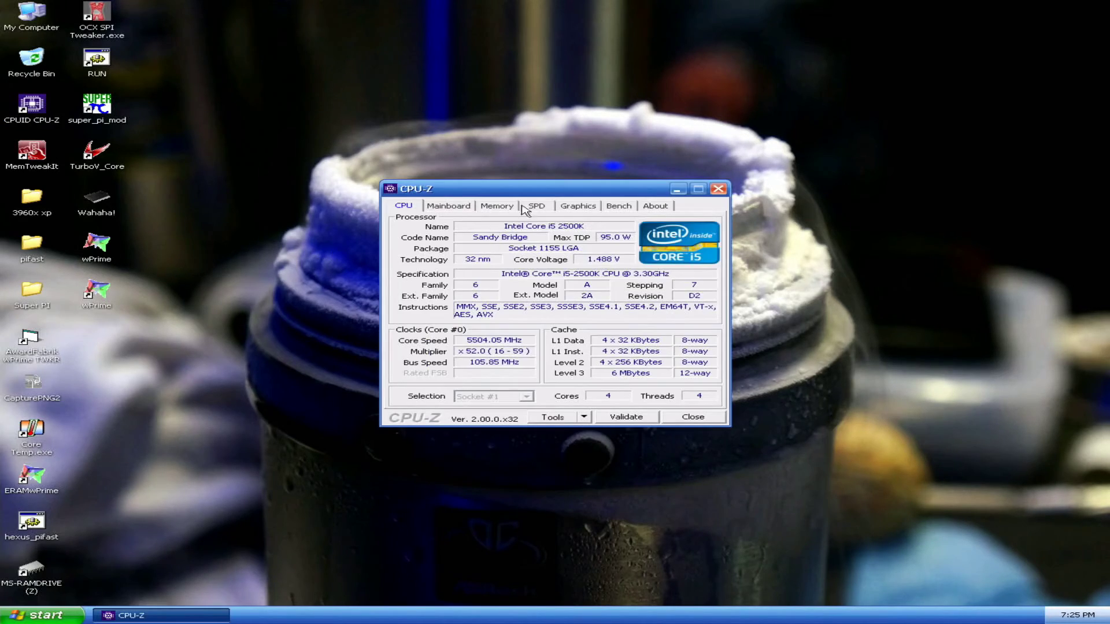
pyautogui.moveTo(583, 189); pyautogui.dragTo(296, 20)
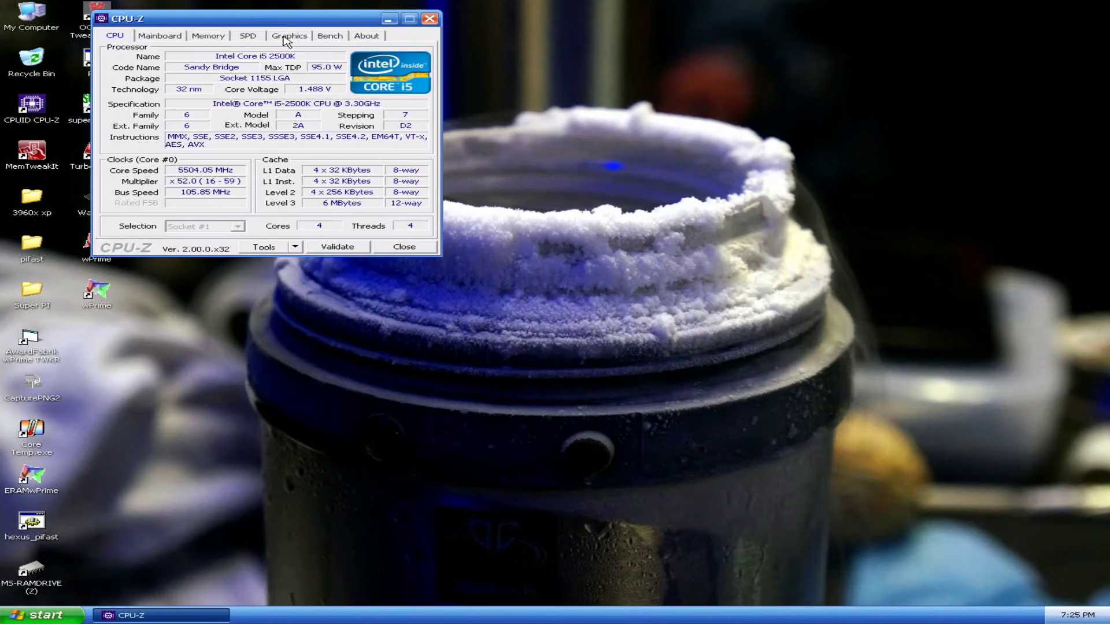
pyautogui.doubleClick(36, 440)
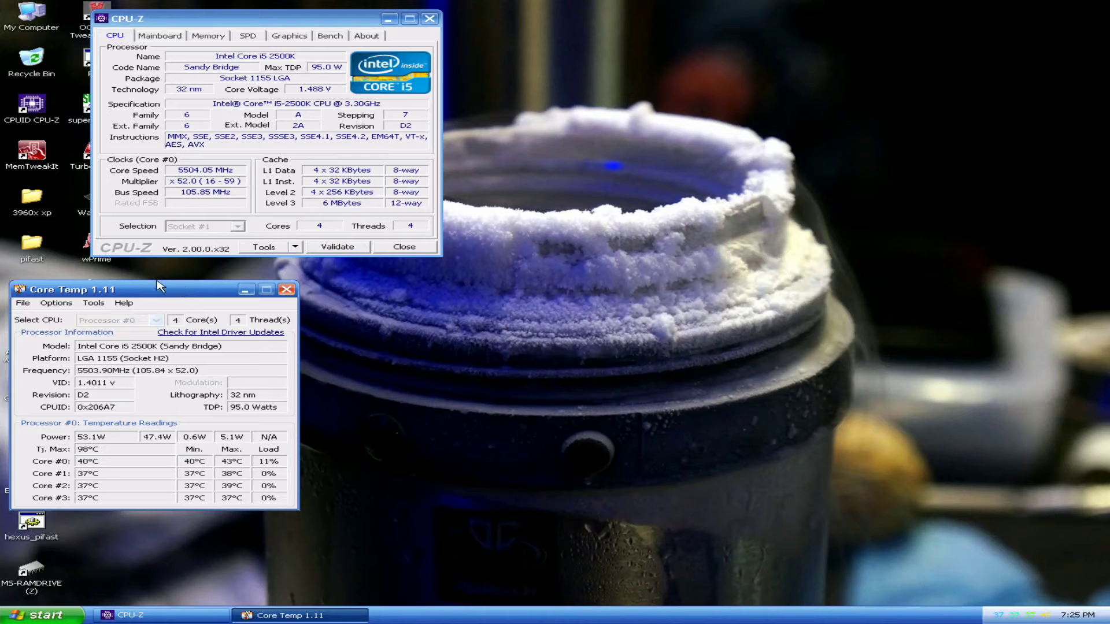
pyautogui.moveTo(160, 284); pyautogui.dragTo(240, 269)
pyautogui.doubleClick(85, 245)
# Step: Arrange the windows and save a wPrime thread count of 4
pyautogui.moveTo(297, 22); pyautogui.dragTo(248, 21)
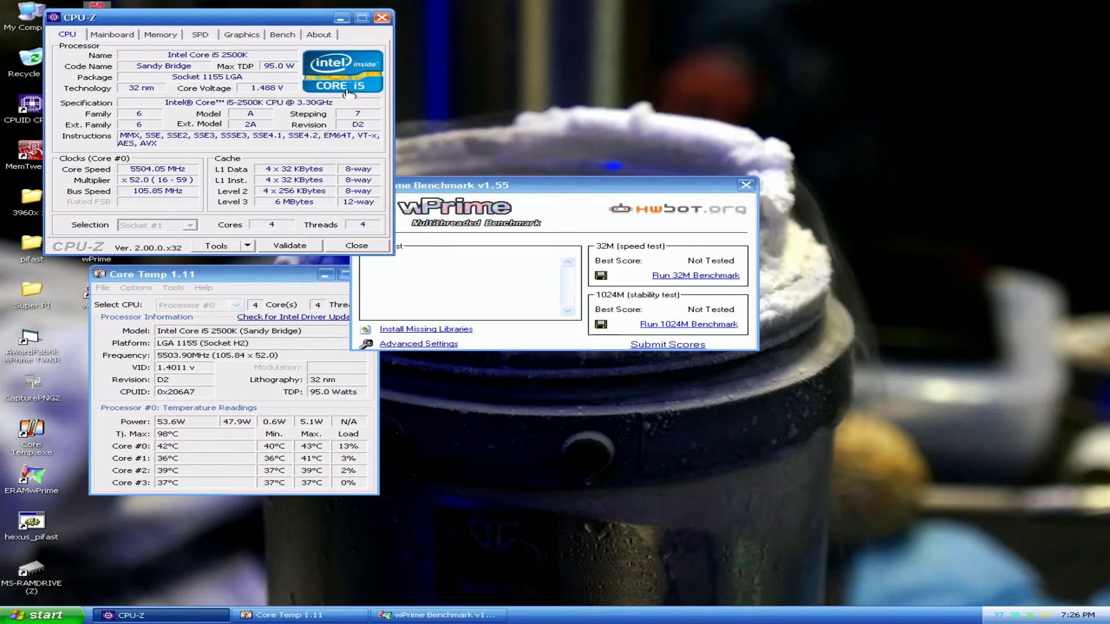
pyautogui.moveTo(570, 185); pyautogui.dragTo(635, 146)
pyautogui.moveTo(277, 274); pyautogui.dragTo(226, 293)
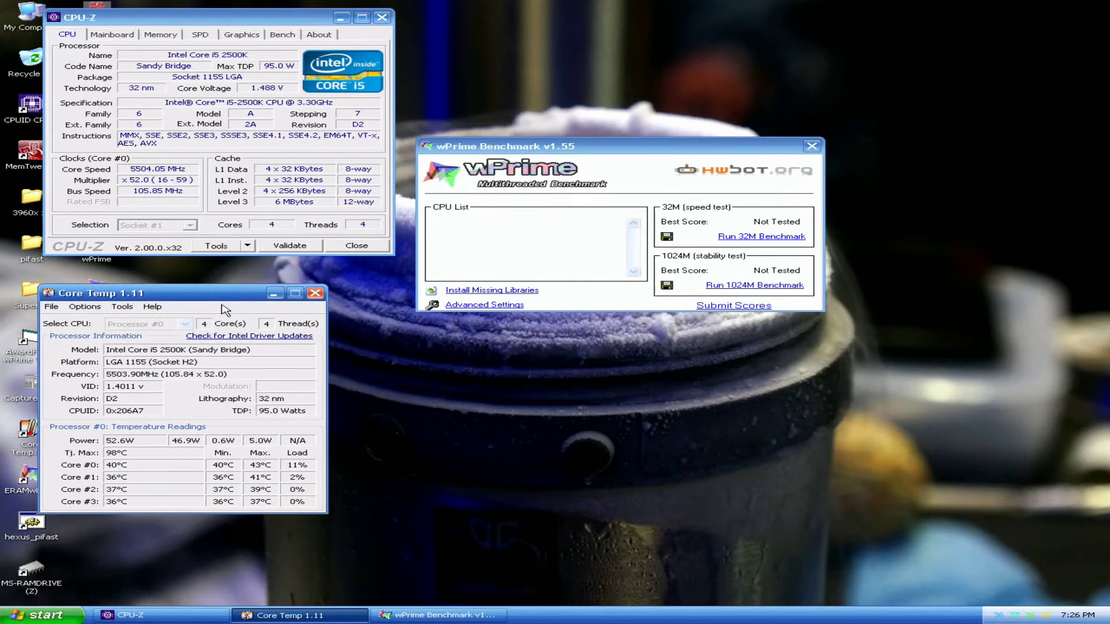
pyautogui.click(485, 305)
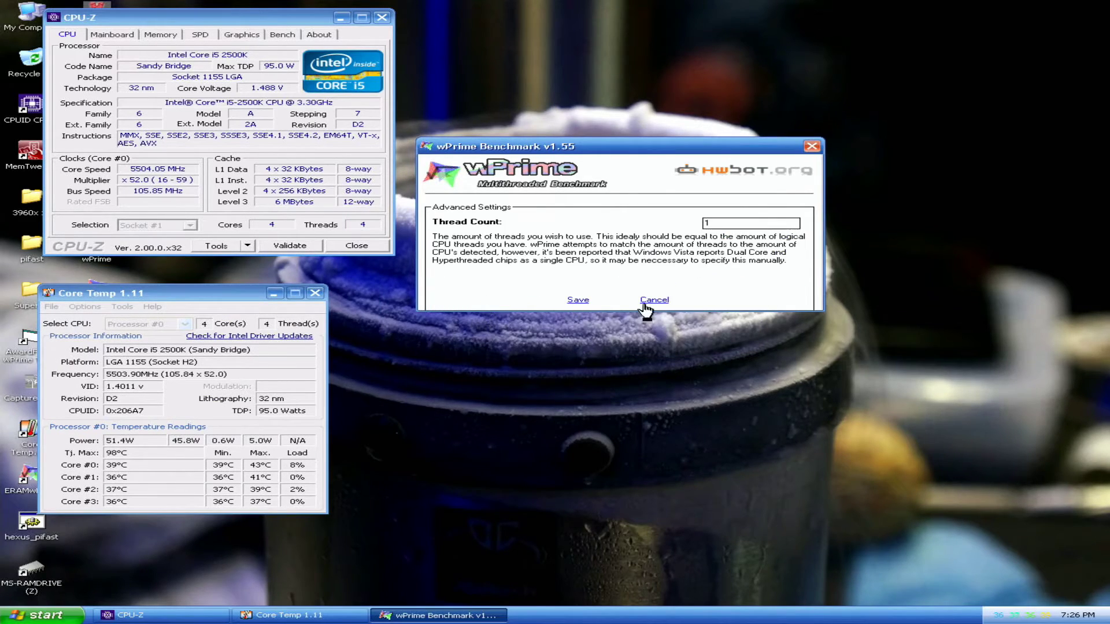
pyautogui.doubleClick(728, 223)
pyautogui.write('4')
pyautogui.click(577, 301)
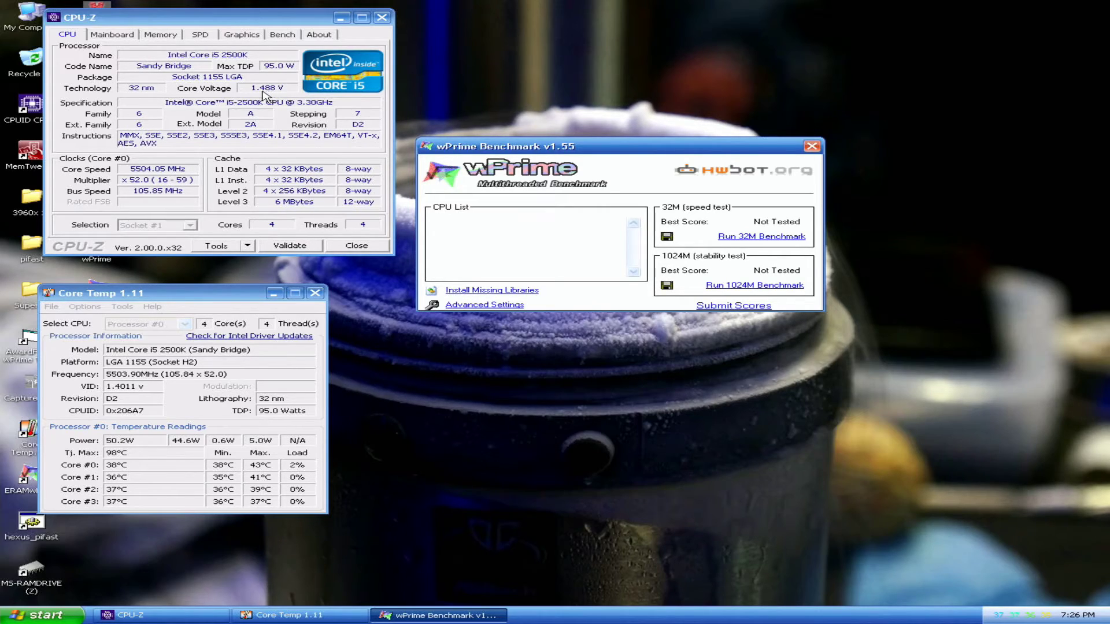
# Step: Run the 32M benchmark, getting a best score of 5.578 sec
pyautogui.click(786, 239)
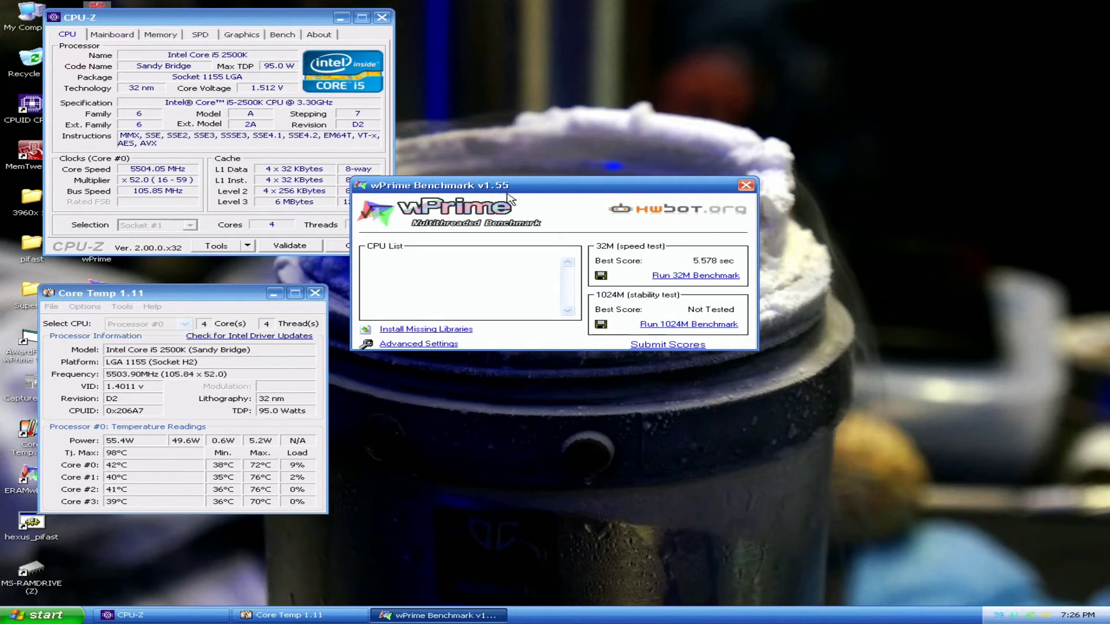
pyautogui.moveTo(880, 264); pyautogui.dragTo(651, 96)
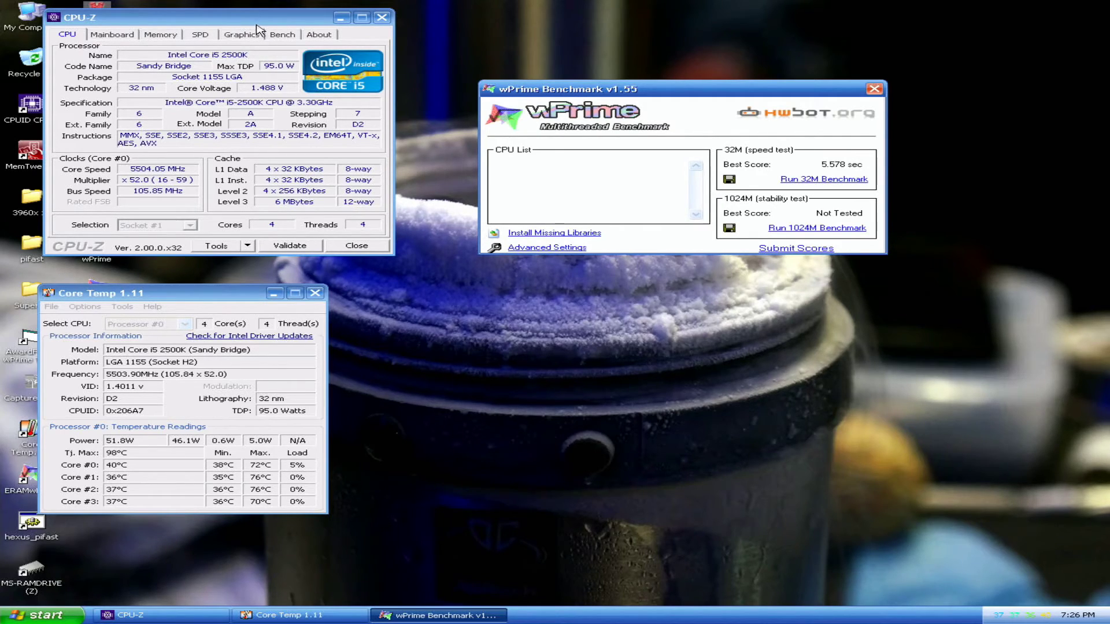
pyautogui.moveTo(257, 17); pyautogui.dragTo(225, 26)
# Step: Close CPU-Z, run the 1024M benchmark to 176.562 sec, and relaunch CPU-Z
pyautogui.click(348, 259)
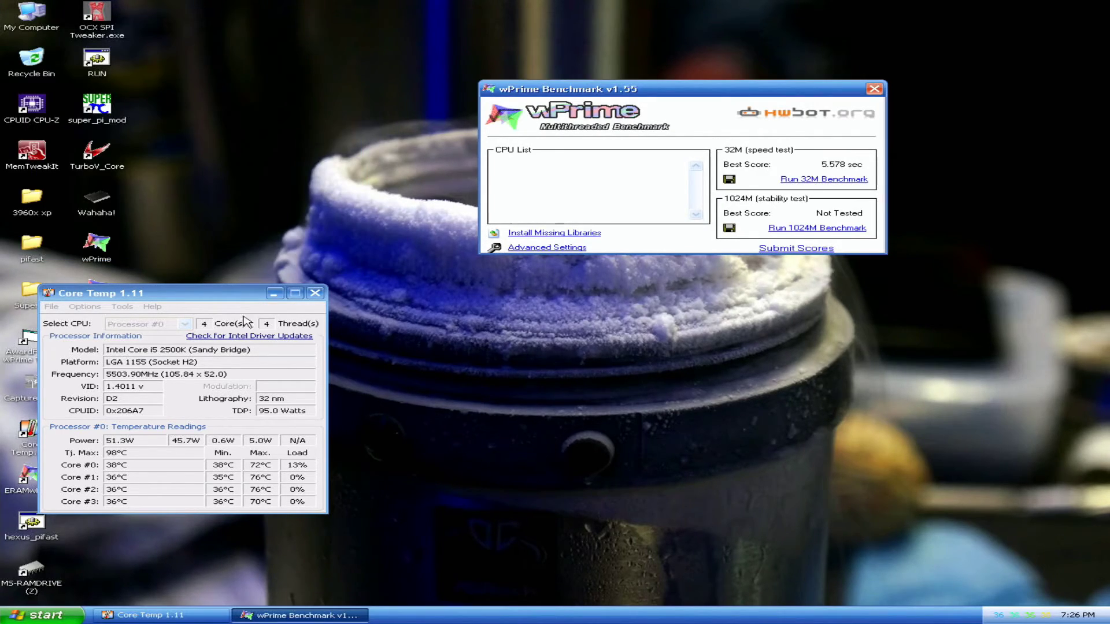
pyautogui.moveTo(215, 299); pyautogui.dragTo(203, 299)
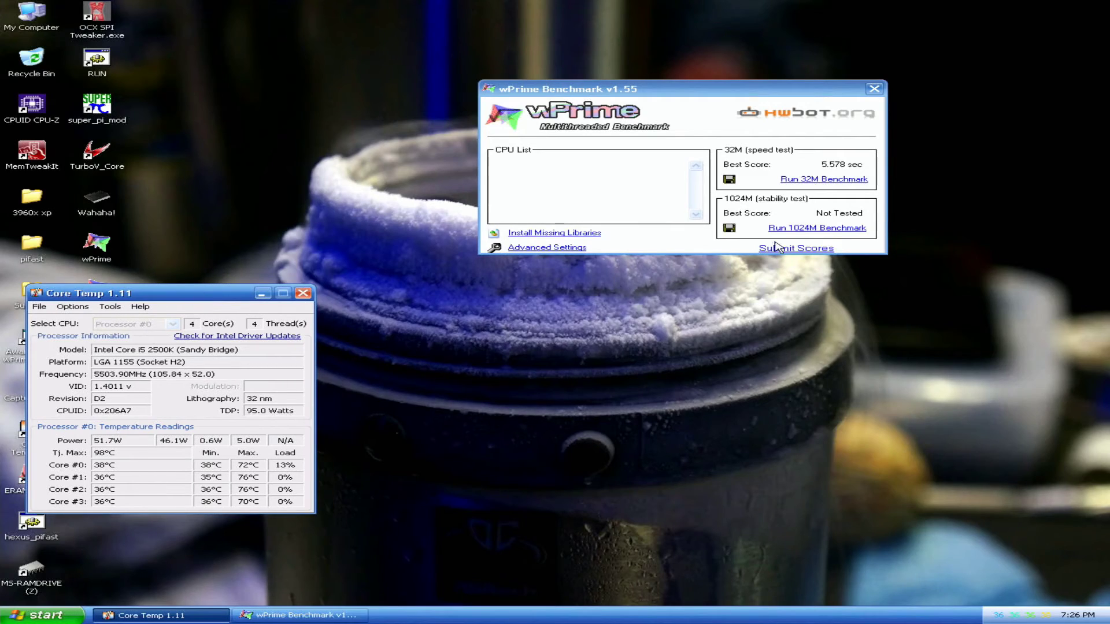
pyautogui.click(829, 231)
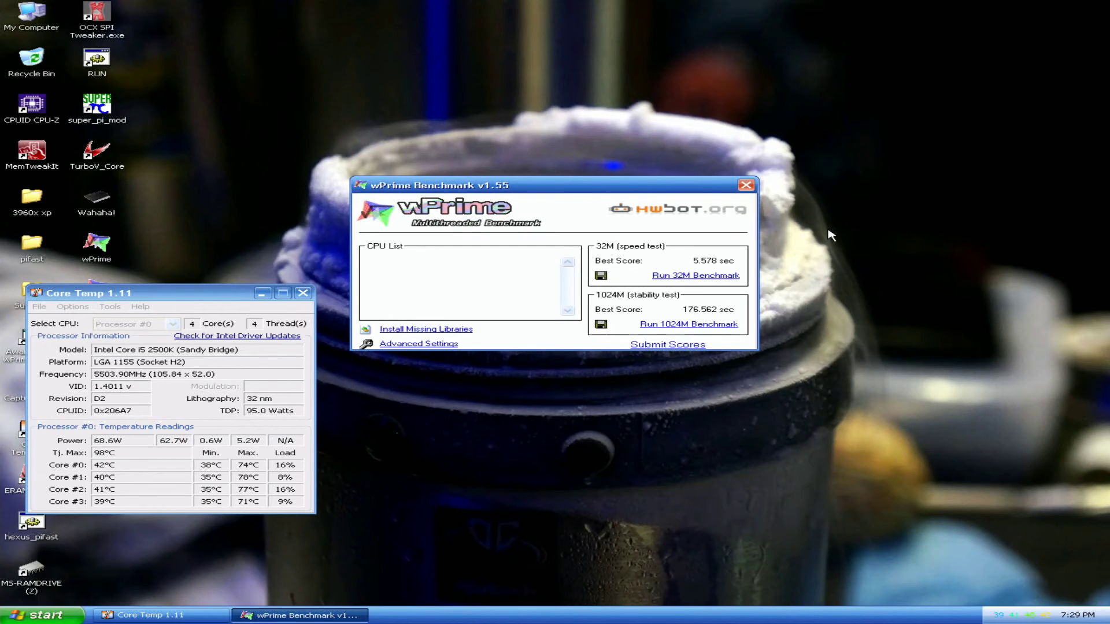
pyautogui.moveTo(656, 183); pyautogui.dragTo(862, 38)
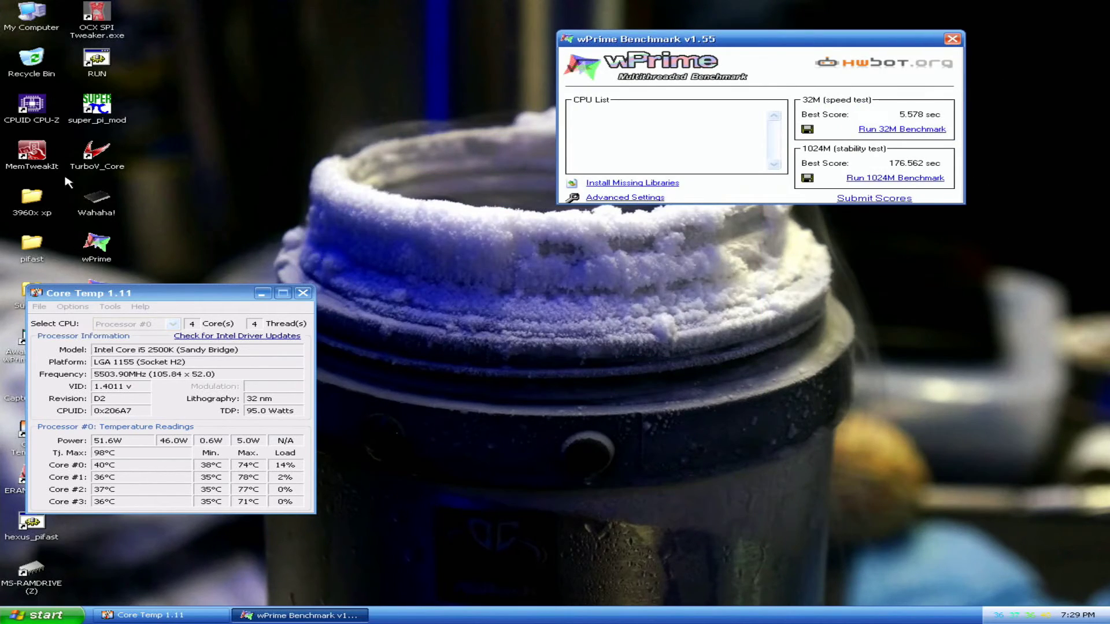
pyautogui.doubleClick(22, 122)
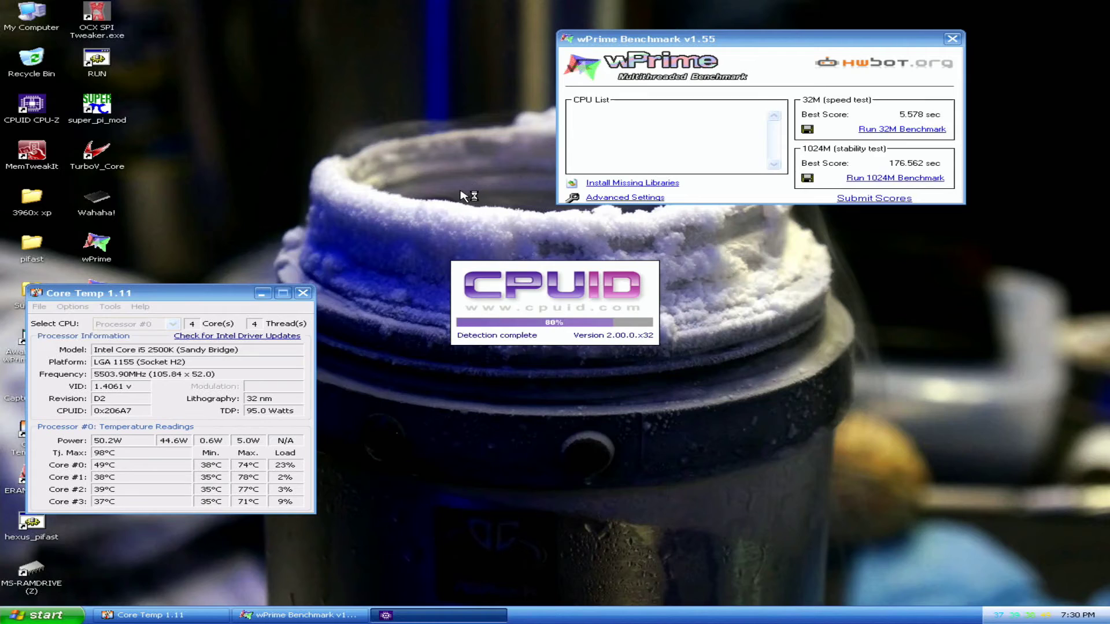
# Step: Place CPU-Z upper left and open a second instance on its Memory tab at lower right
pyautogui.moveTo(549, 193); pyautogui.dragTo(298, 25)
pyautogui.doubleClick(32, 115)
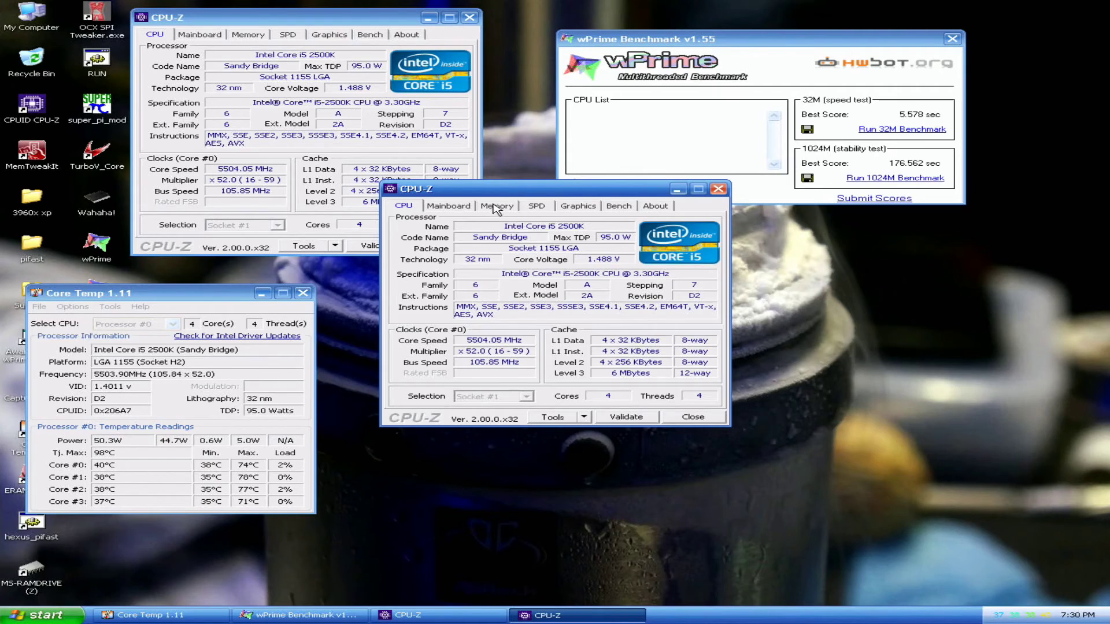
pyautogui.click(495, 206)
pyautogui.moveTo(516, 195); pyautogui.dragTo(820, 299)
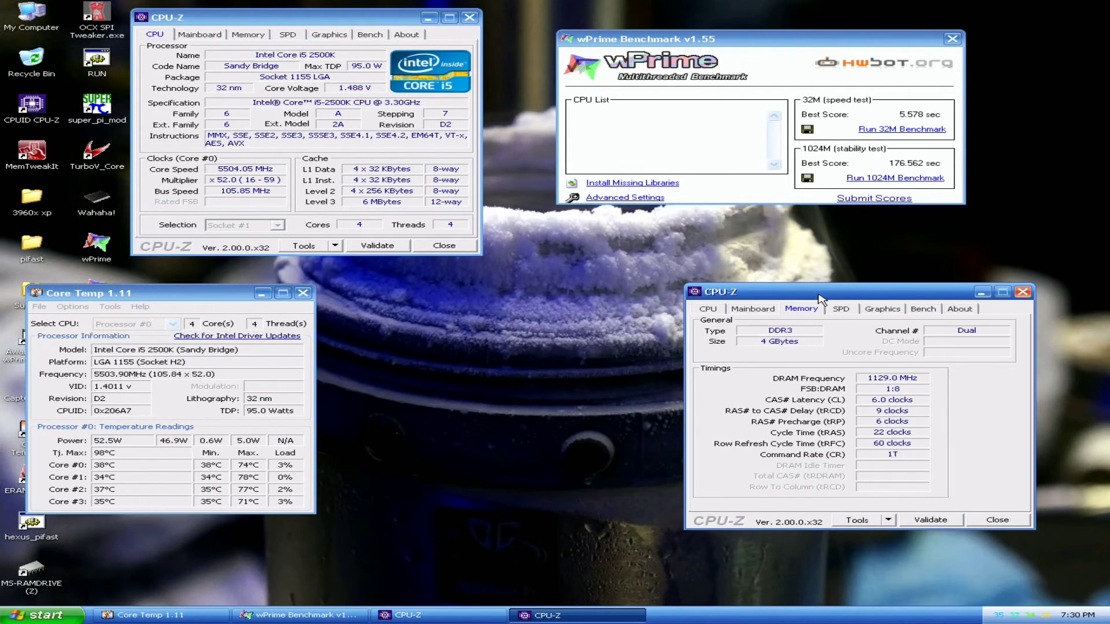
# Step: Browse the Mainboard and SPD tabs, return to Memory (1129.0 MHz, 6-9-6-22), and launch a third CPU-Z
pyautogui.click(745, 312)
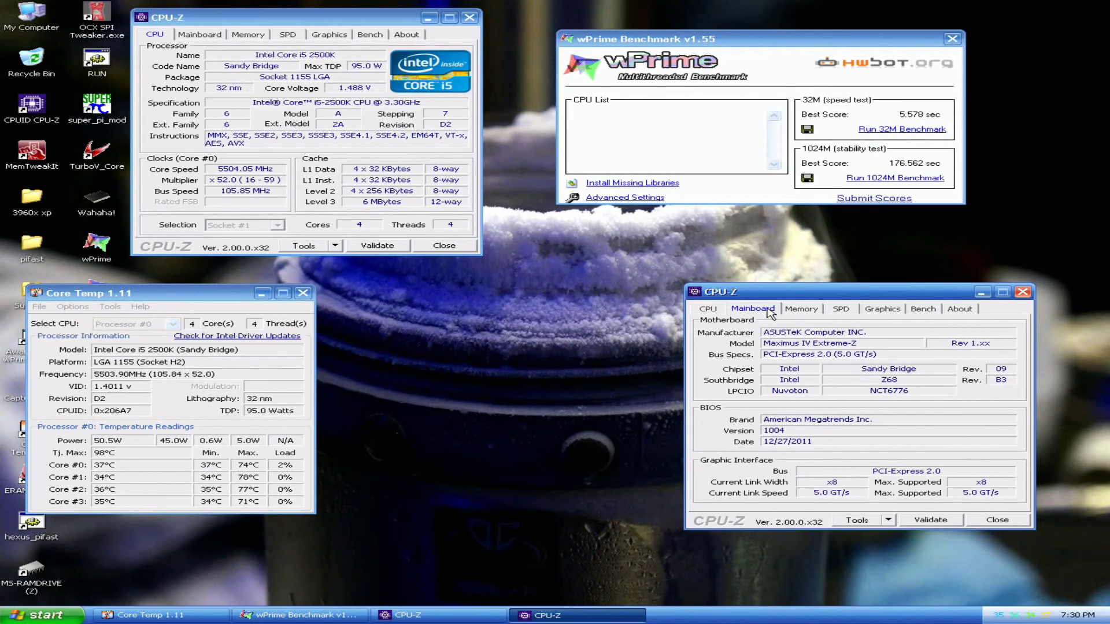
pyautogui.click(795, 310)
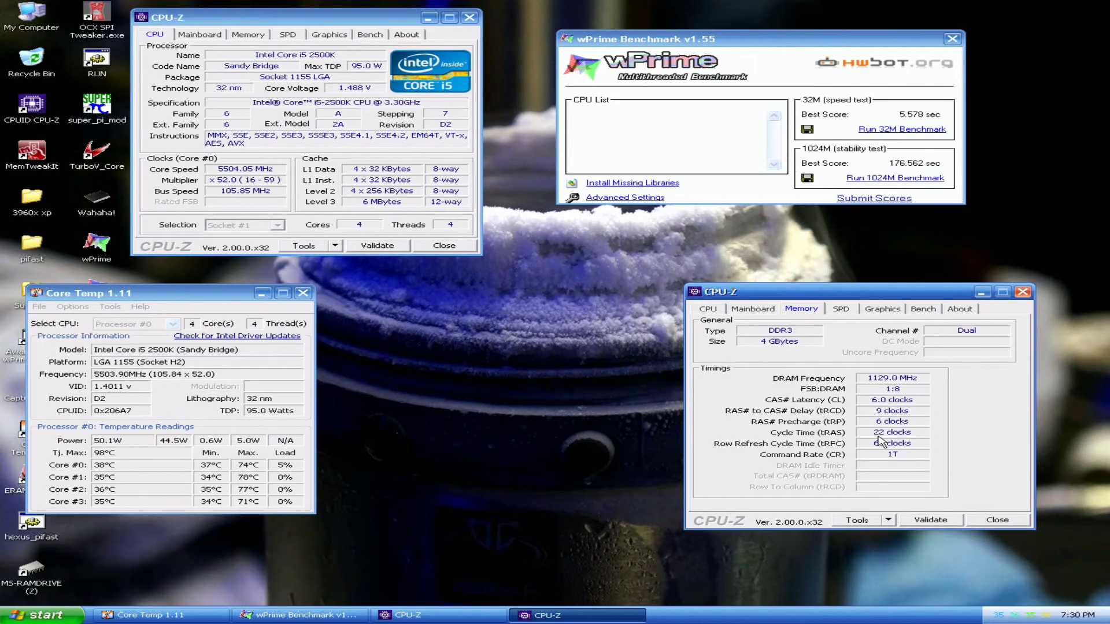
pyautogui.click(844, 311)
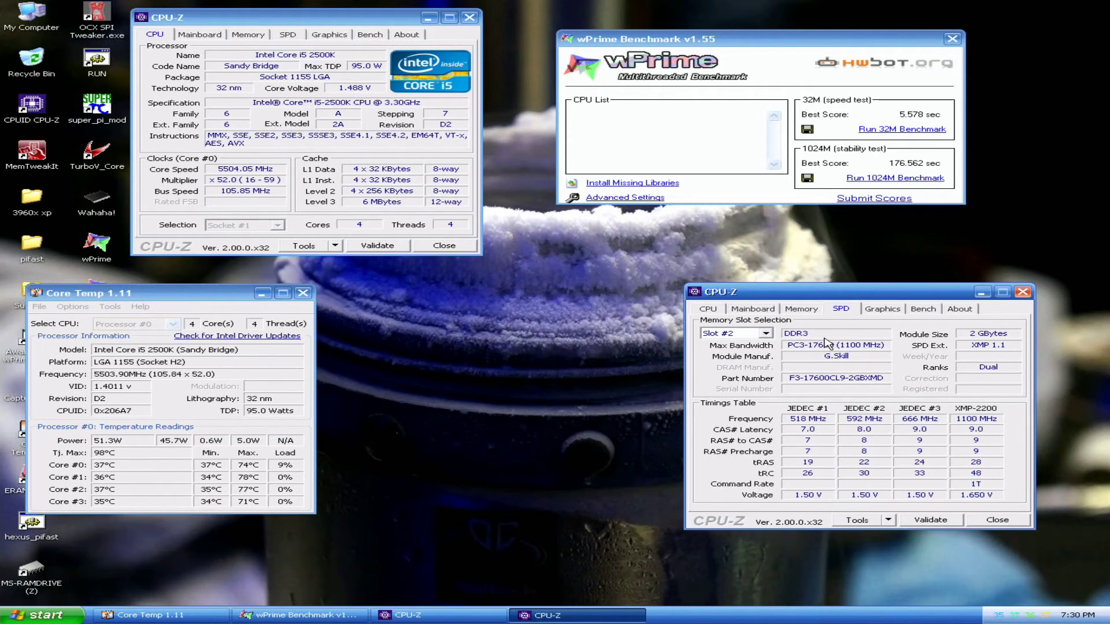
pyautogui.click(809, 311)
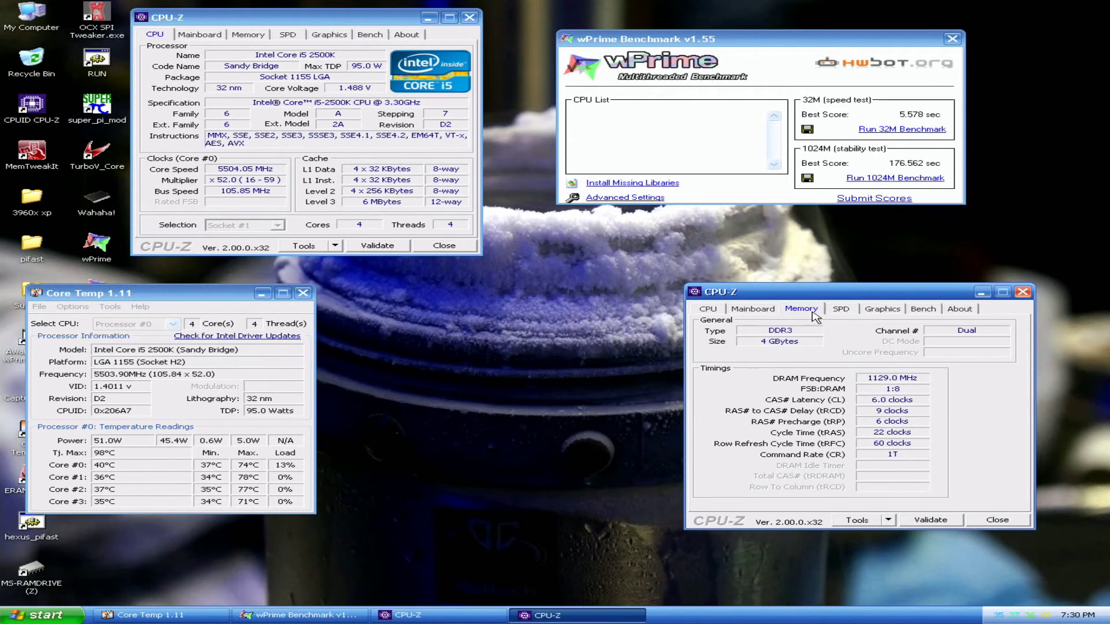
pyautogui.doubleClick(49, 115)
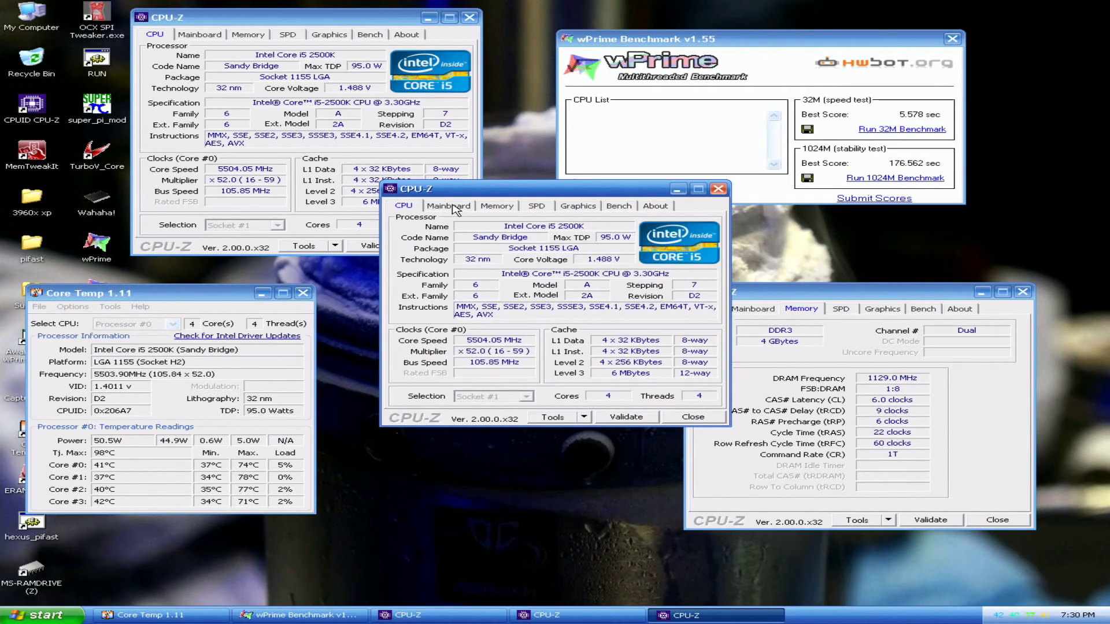
# Step: Show the Maximus IV Extreme-Z board (Z68, BIOS 1004) in a third CPU-Z at bottom centre, Core Temp raised
pyautogui.click(450, 206)
pyautogui.moveTo(491, 191); pyautogui.dragTo(445, 309)
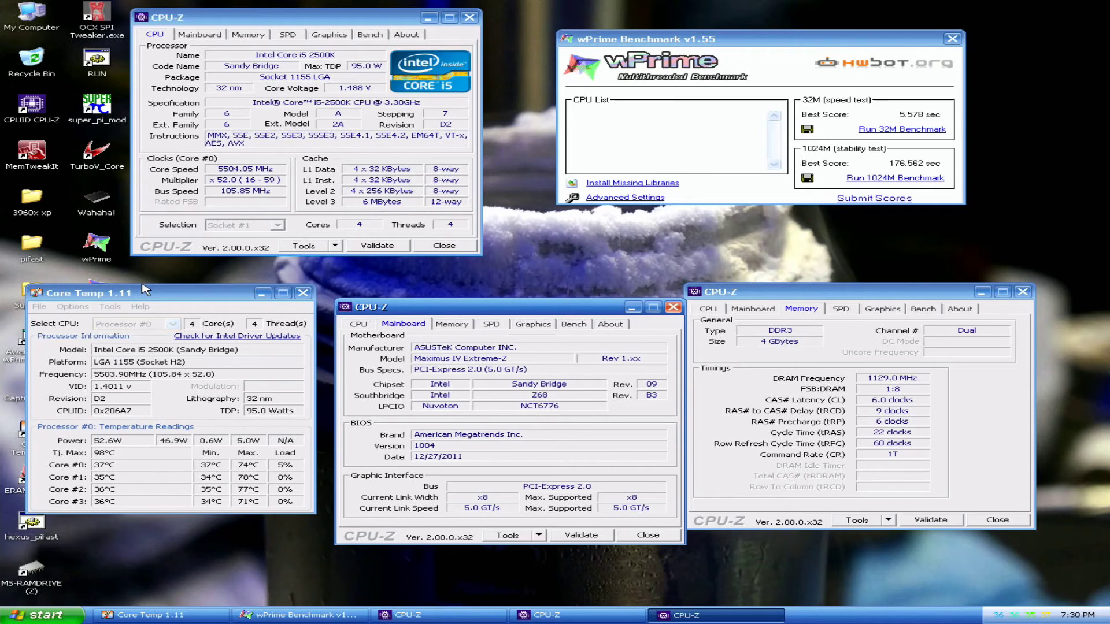
pyautogui.moveTo(142, 293); pyautogui.dragTo(185, 284)
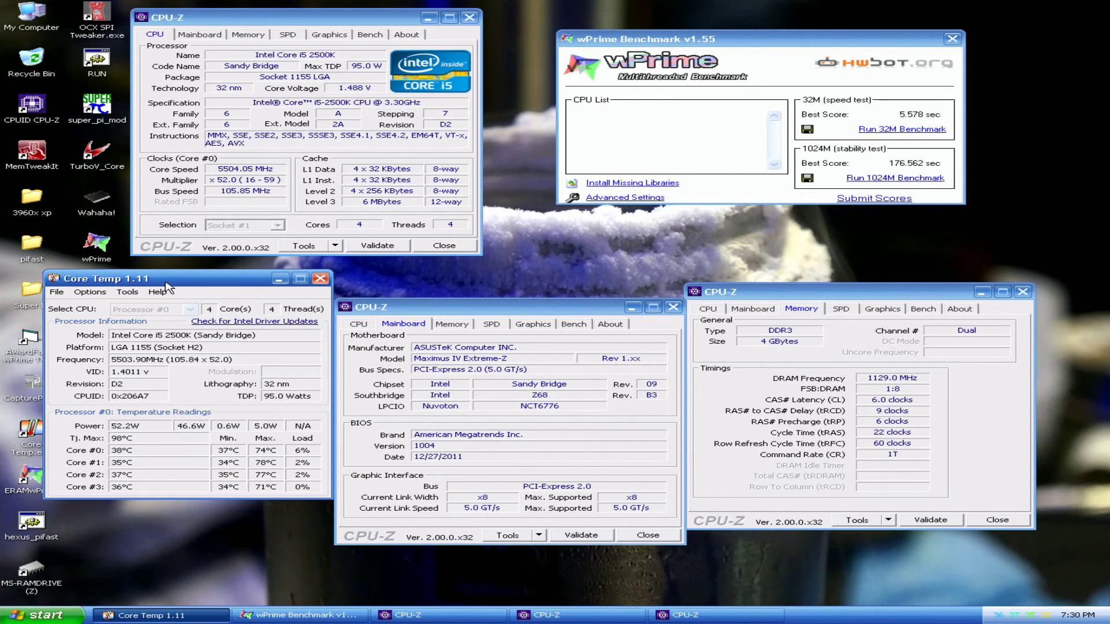
pyautogui.click(30, 386)
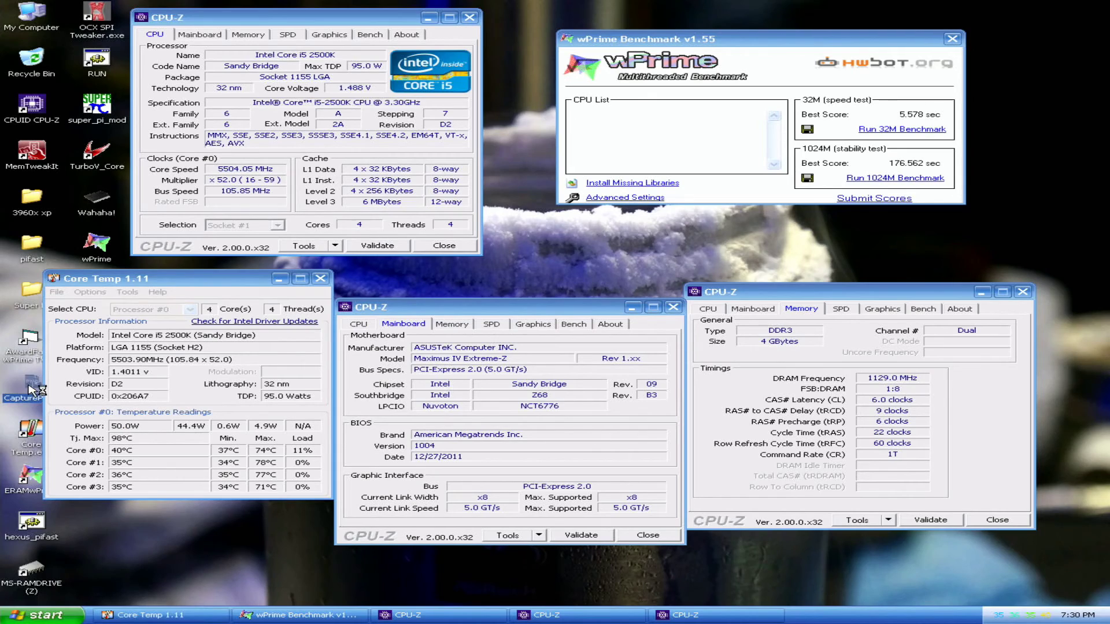